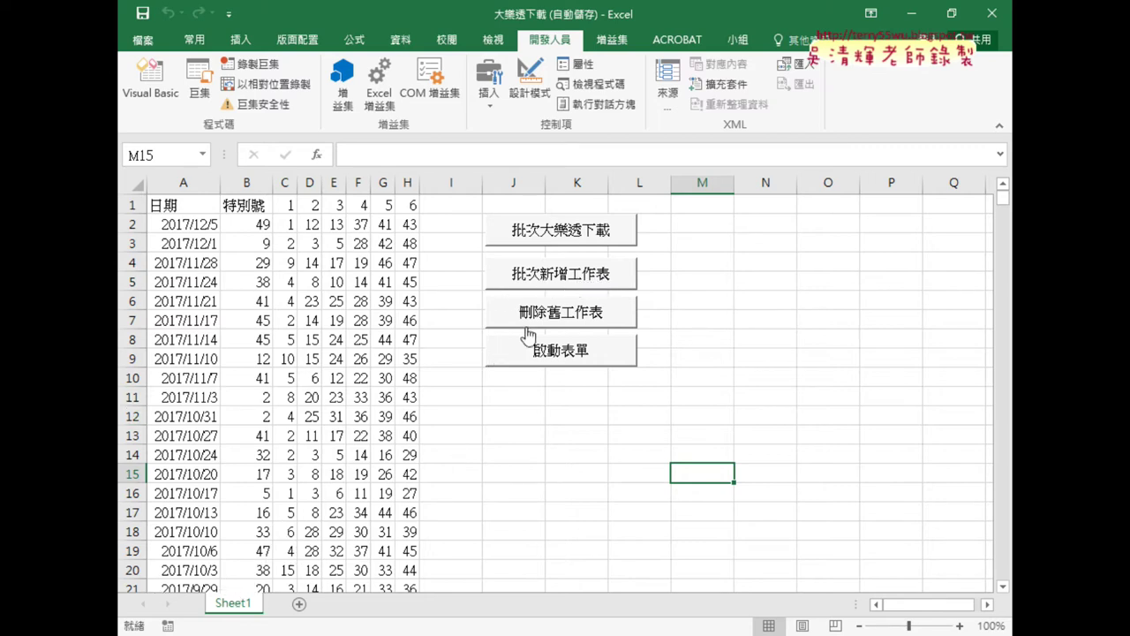
- Run the 批次新增工作表 macro and check the downloaded lottery data on sheets 17 and 18
{"action": "left_click", "coordinate": [545, 279]}
{"action": "left_click", "coordinate": [543, 274]}
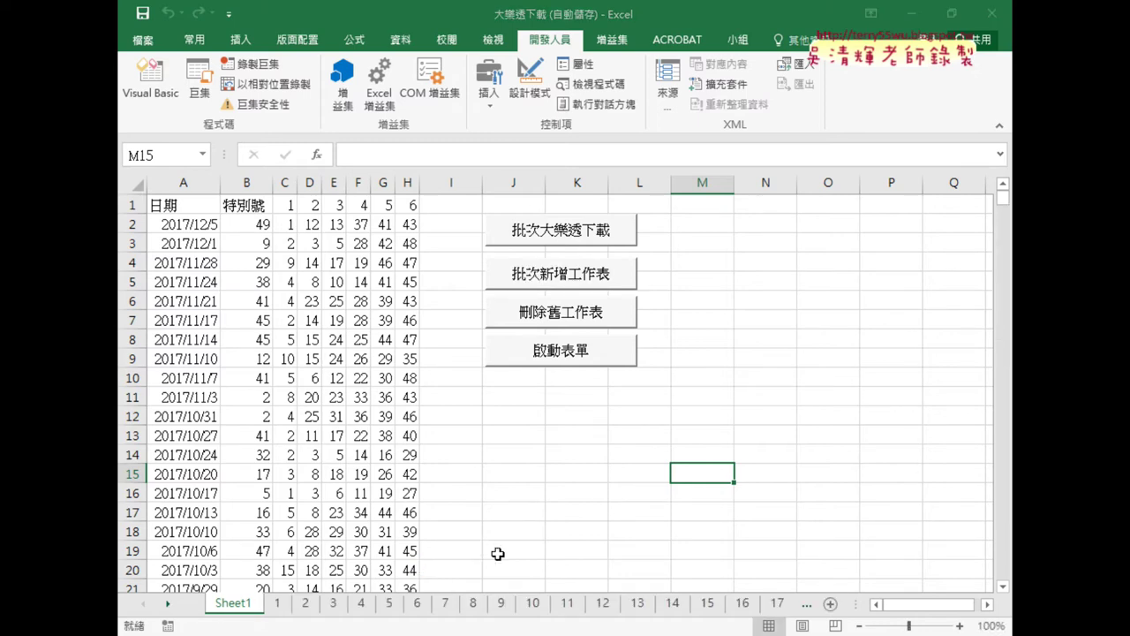
{"action": "left_click", "coordinate": [779, 608]}
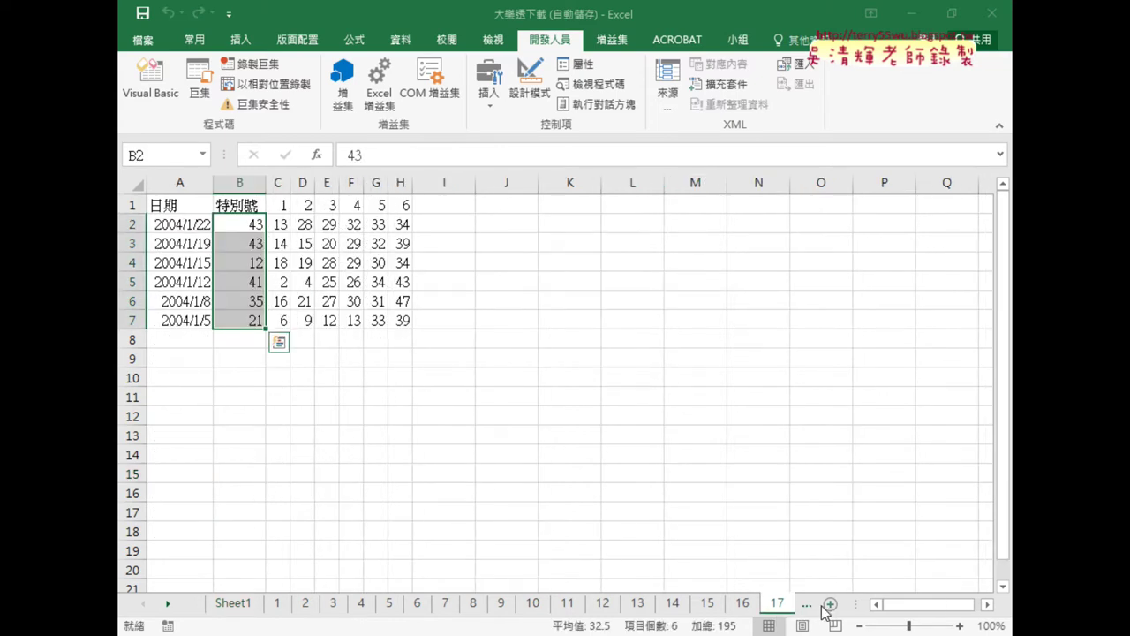
{"action": "left_click", "coordinate": [807, 605]}
{"action": "left_click", "coordinate": [723, 608]}
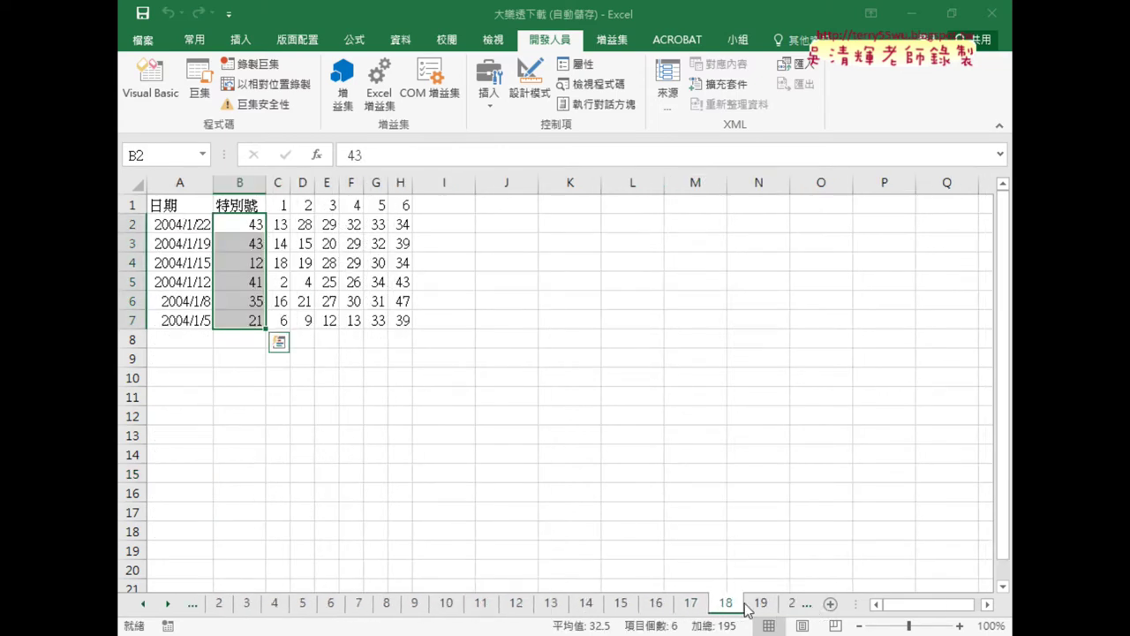
- Review the data on sheets 15–17, then return to Sheet1
{"action": "left_click", "coordinate": [760, 608]}
{"action": "left_click", "coordinate": [668, 608]}
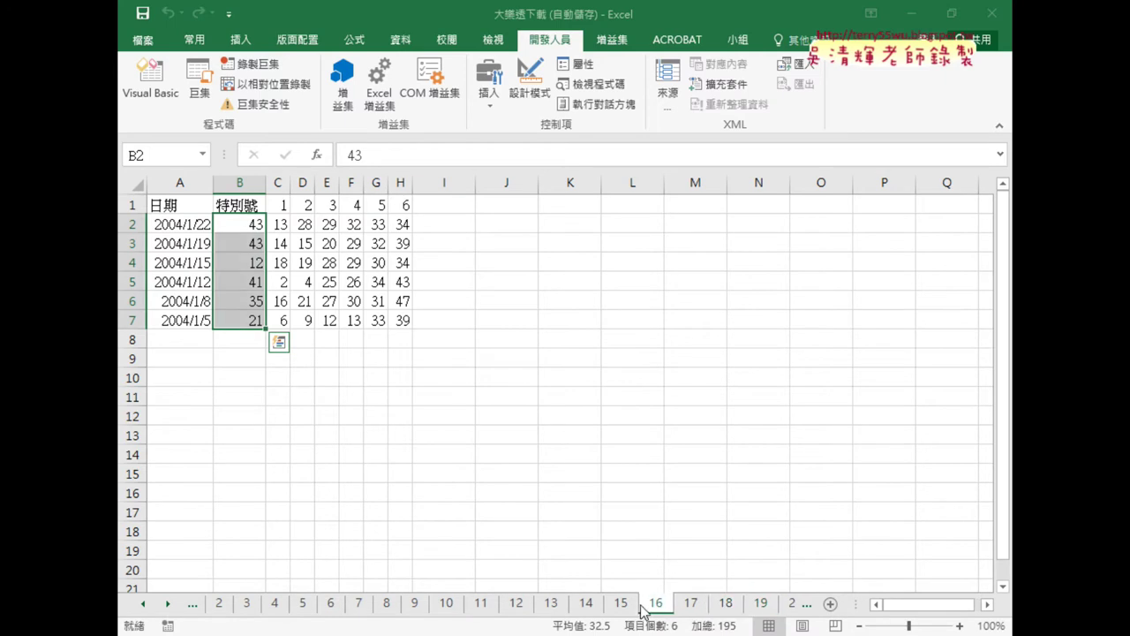
{"action": "left_click", "coordinate": [634, 608]}
{"action": "left_click", "coordinate": [662, 608]}
{"action": "left_click", "coordinate": [693, 608]}
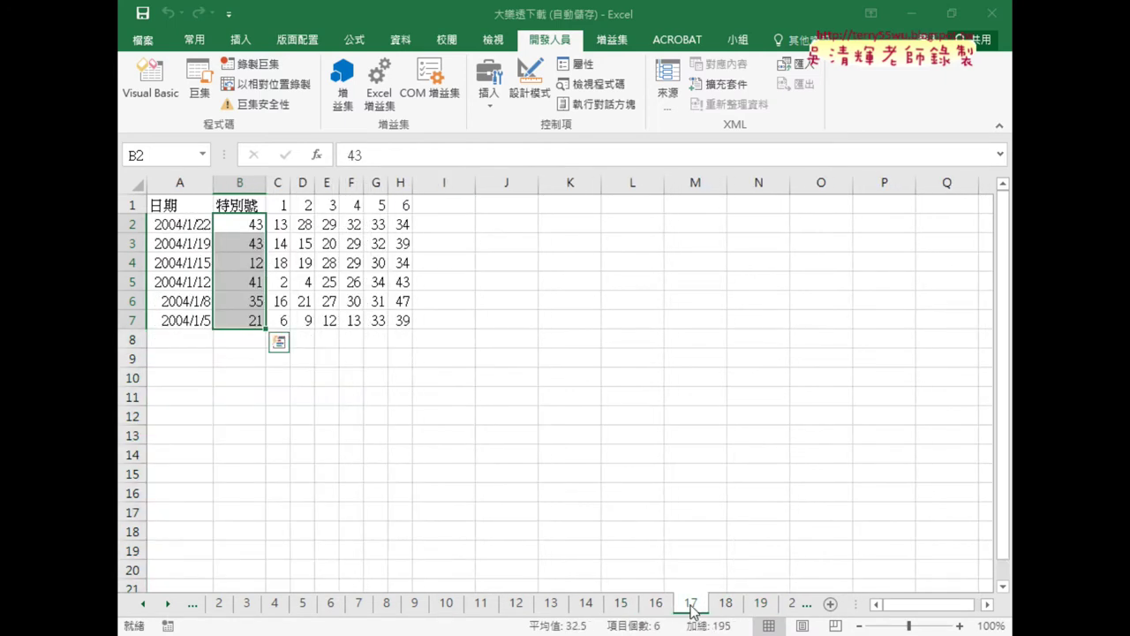
{"action": "left_click", "coordinate": [147, 605]}
{"action": "left_click", "coordinate": [148, 605]}
{"action": "left_click", "coordinate": [247, 606]}
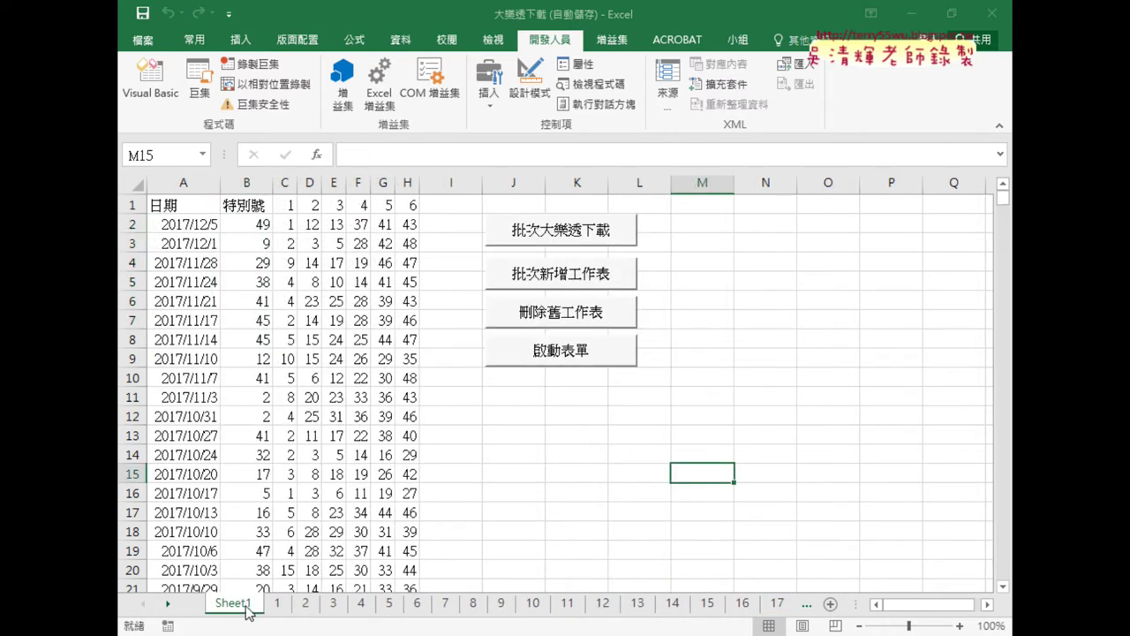
{"action": "right_click", "coordinate": [583, 276]}
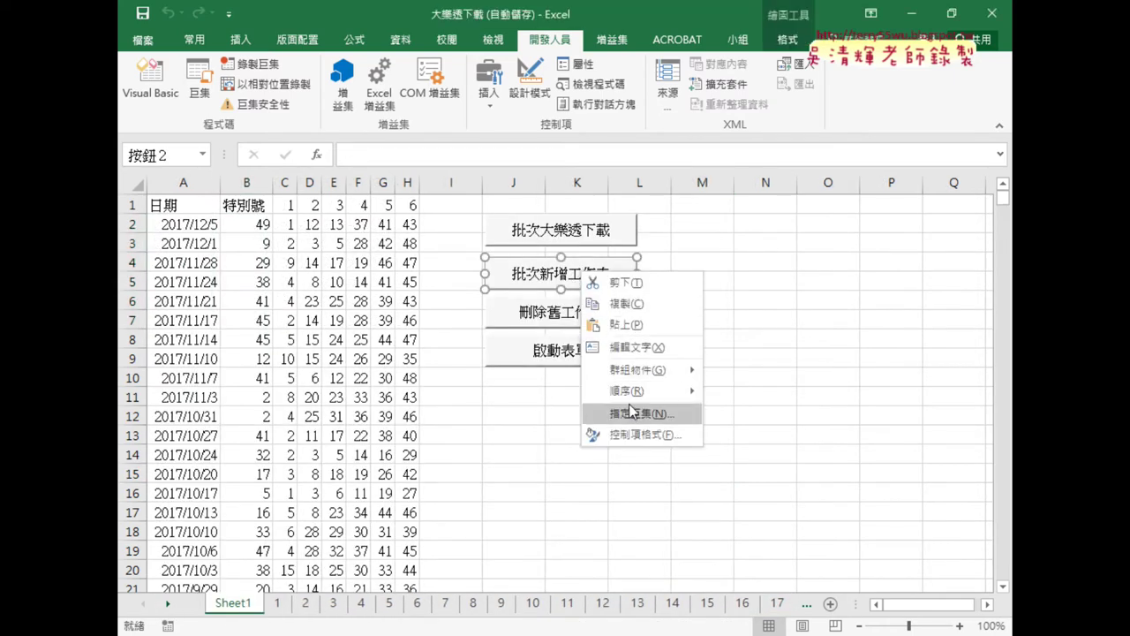
- Edit the 批次新增工作表 macro so its loop runs To 16 instead of To 50
{"action": "left_click", "coordinate": [632, 414]}
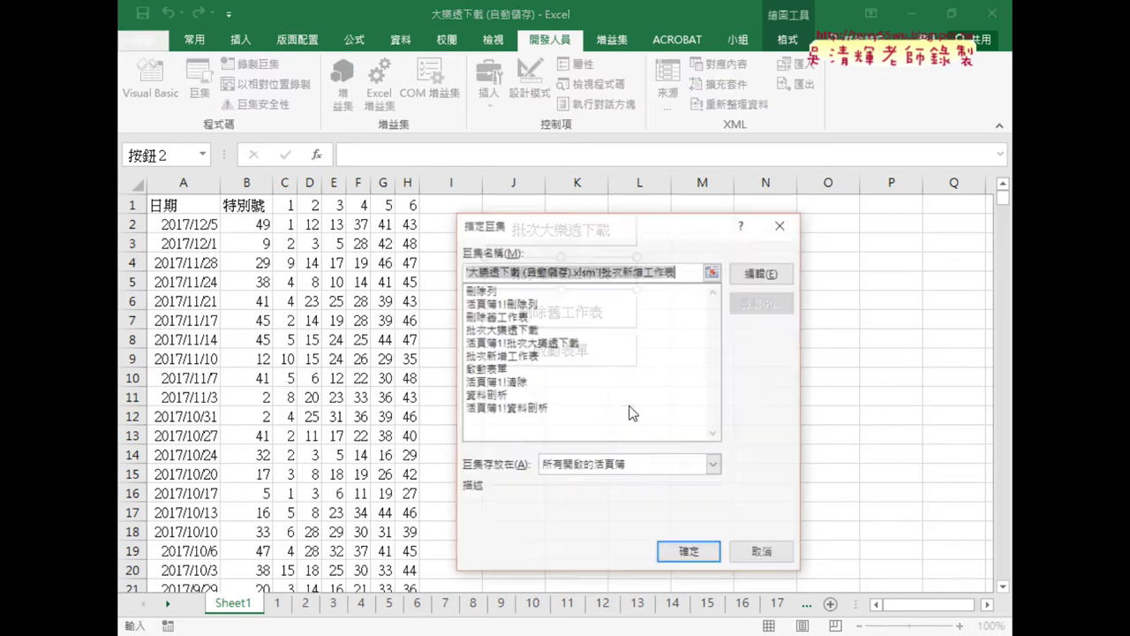
{"action": "left_click", "coordinate": [769, 275]}
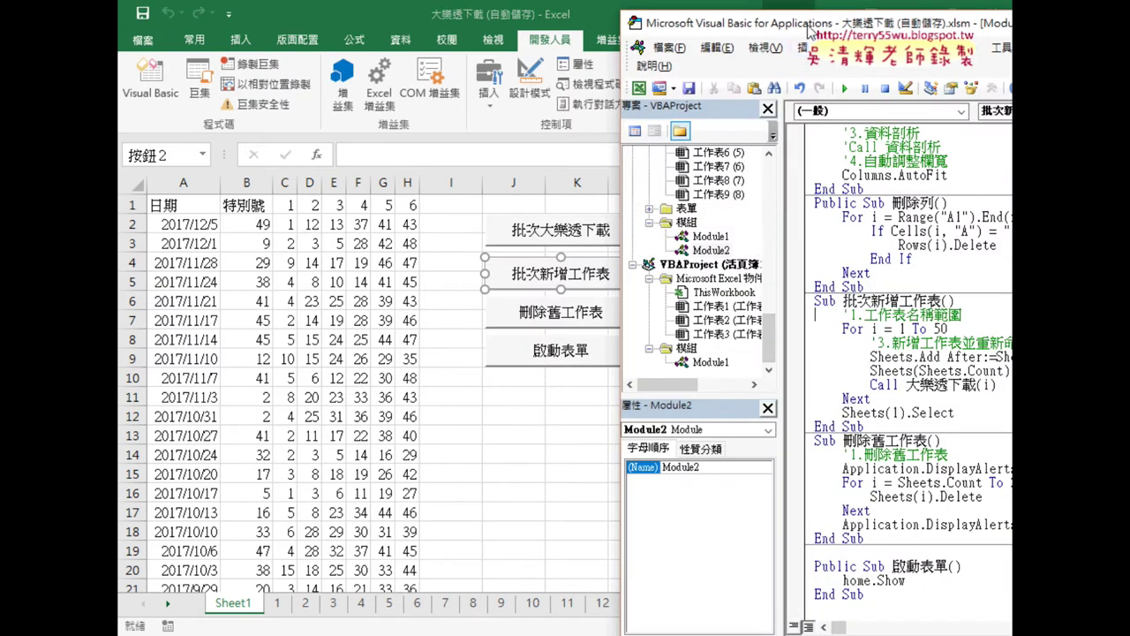
{"action": "left_click_drag", "start_coordinate": [815, 34], "coordinate": [583, 37]}
{"action": "double_click", "coordinate": [709, 332]}
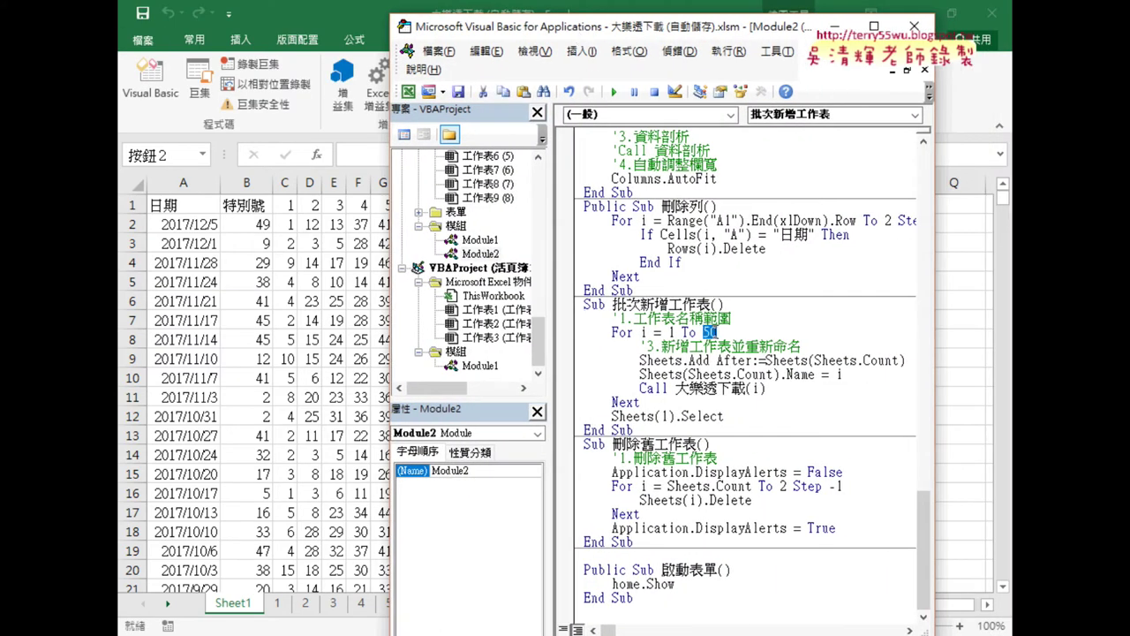
{"action": "type", "text": "16"}
- Leave the VBA editor and run 刪除舊工作表 to remove the old numbered sheets
{"action": "left_click", "coordinate": [938, 424]}
{"action": "left_click", "coordinate": [688, 414]}
{"action": "left_click", "coordinate": [562, 322]}
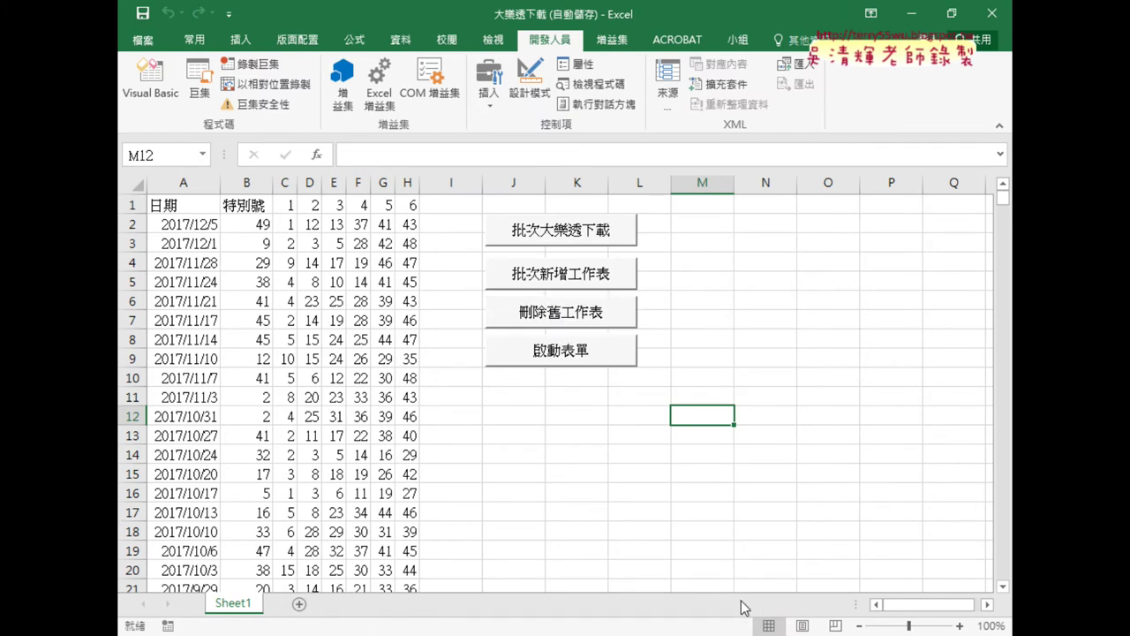
- Open the home progress form's code through the 啟動表單 button's assigned macro
{"action": "right_click", "coordinate": [584, 354]}
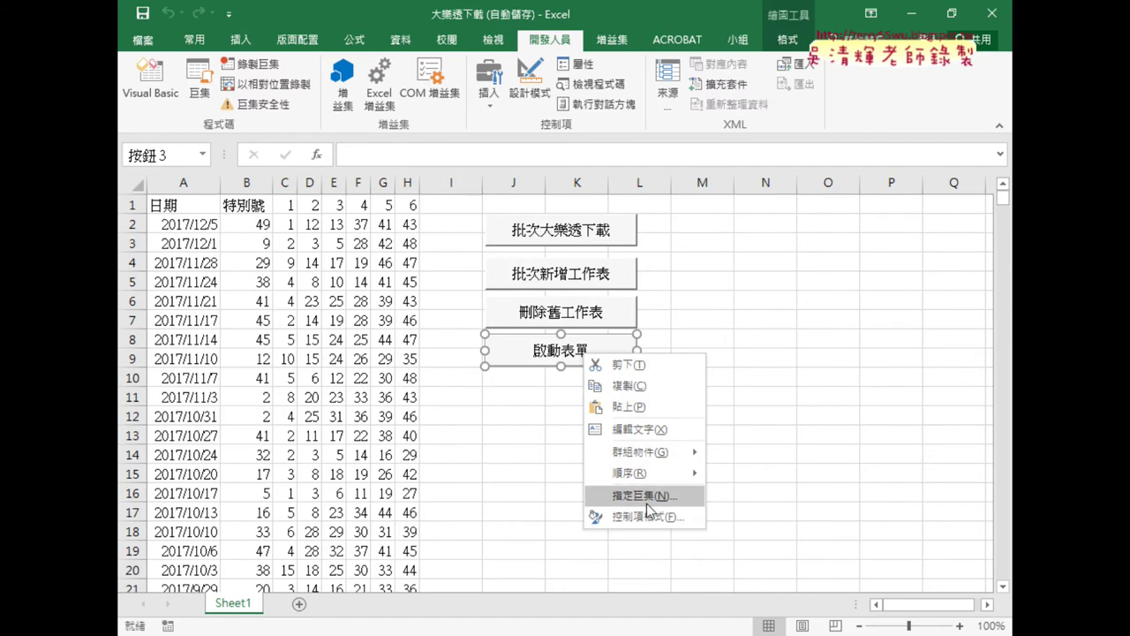
{"action": "left_click", "coordinate": [646, 501]}
{"action": "left_click", "coordinate": [795, 327]}
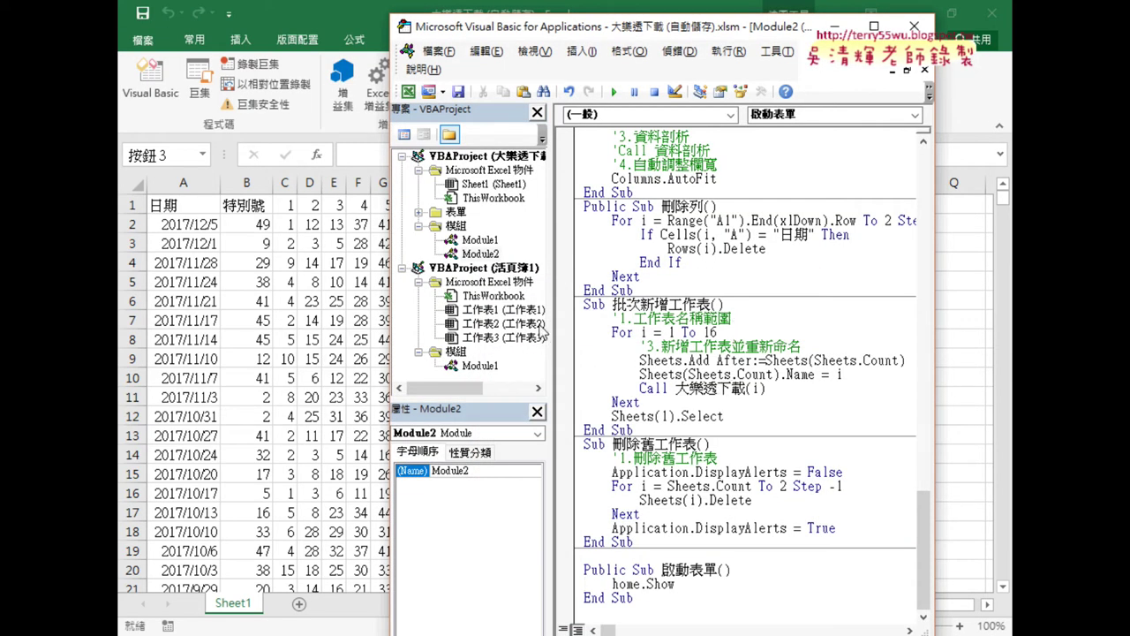
{"action": "double_click", "coordinate": [459, 214]}
{"action": "double_click", "coordinate": [468, 227]}
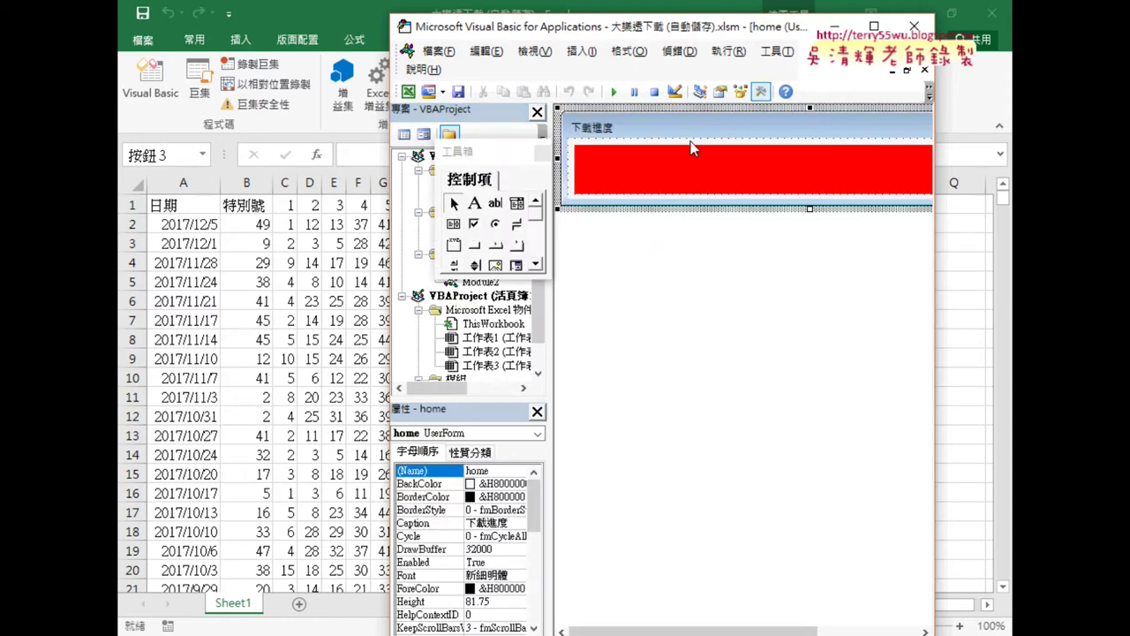
{"action": "key", "text": "F7"}
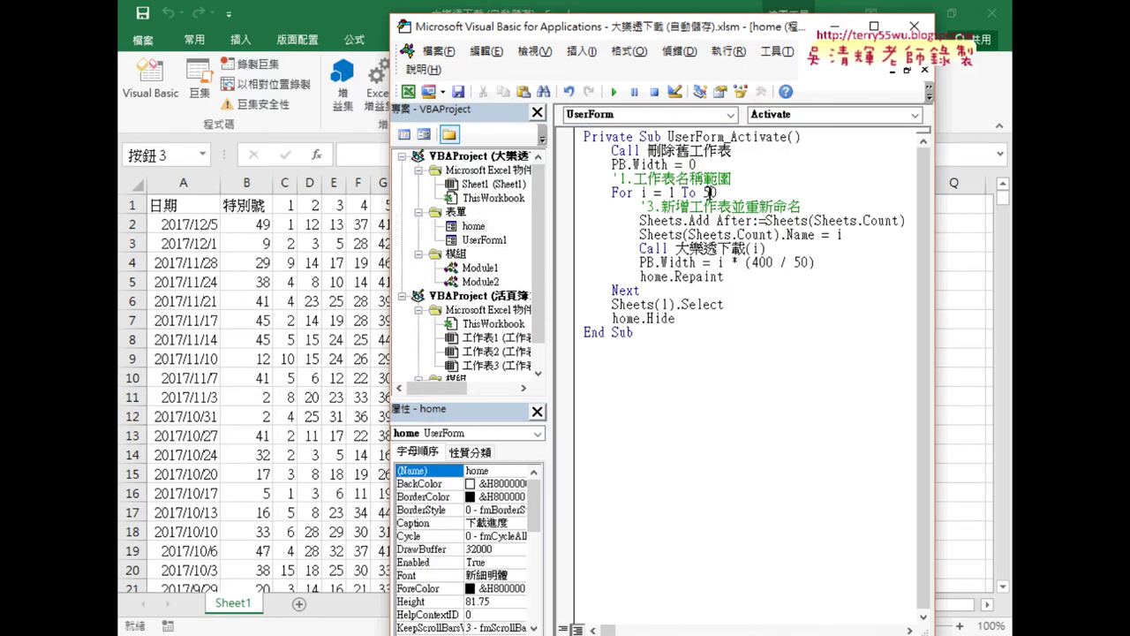
- Change both 50s in UserForm_Activate to 16, for the loop limit and the bar width
{"action": "left_click_drag", "start_coordinate": [711, 192], "coordinate": [704, 192]}
{"action": "type", "text": "16"}
{"action": "left_click_drag", "start_coordinate": [793, 262], "coordinate": [805, 258]}
{"action": "type", "text": "16"}
{"action": "left_click", "coordinate": [915, 26]}
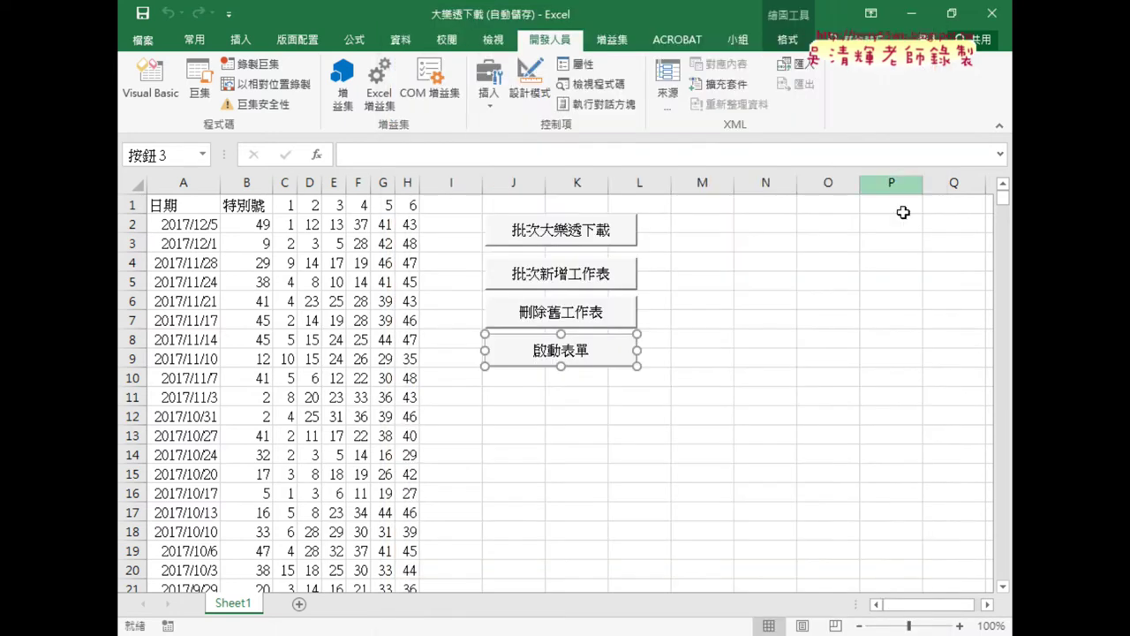
- Launch the 啟動表單 progress form, browse the new sheets 1 through 8, and return to Sheet1
{"action": "left_click", "coordinate": [827, 373]}
{"action": "left_click", "coordinate": [563, 355]}
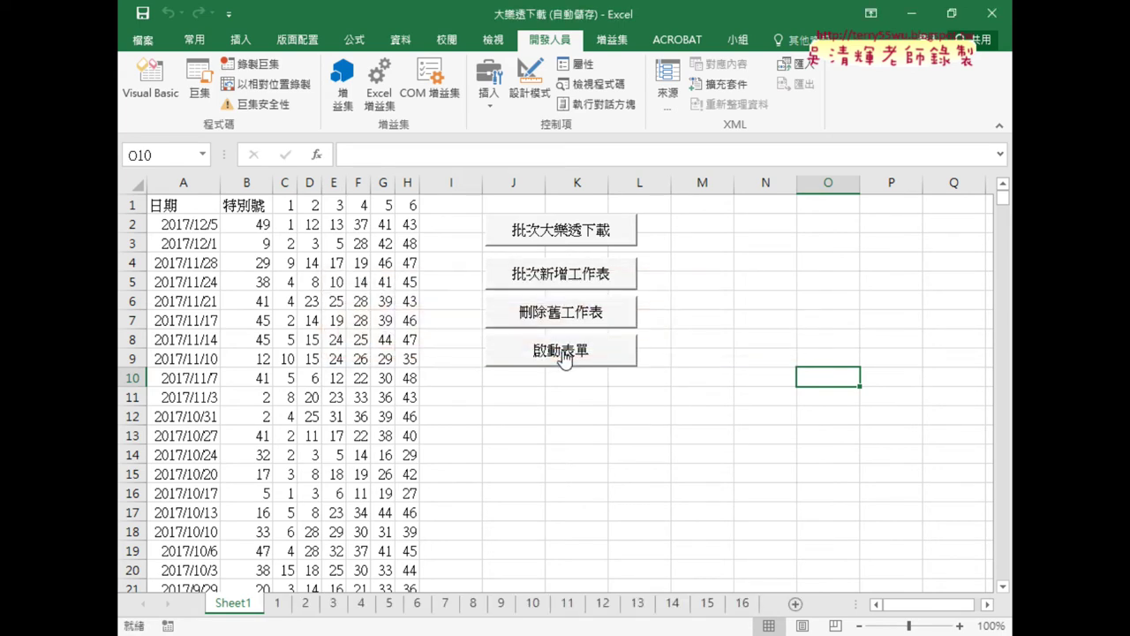
{"action": "left_click", "coordinate": [280, 605]}
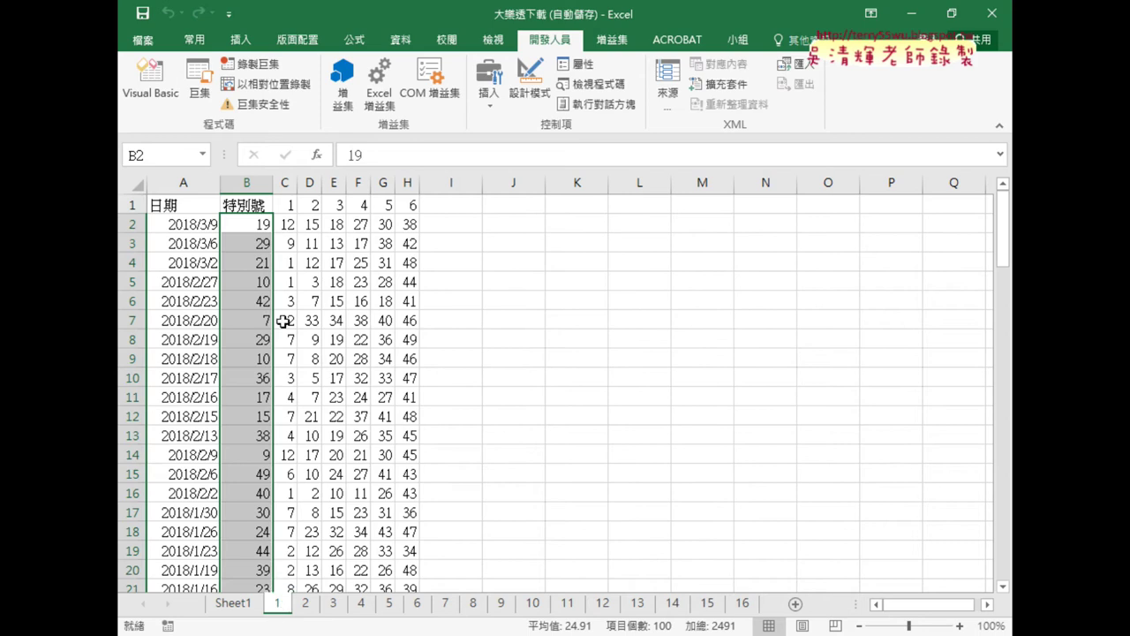
{"action": "left_click", "coordinate": [306, 605]}
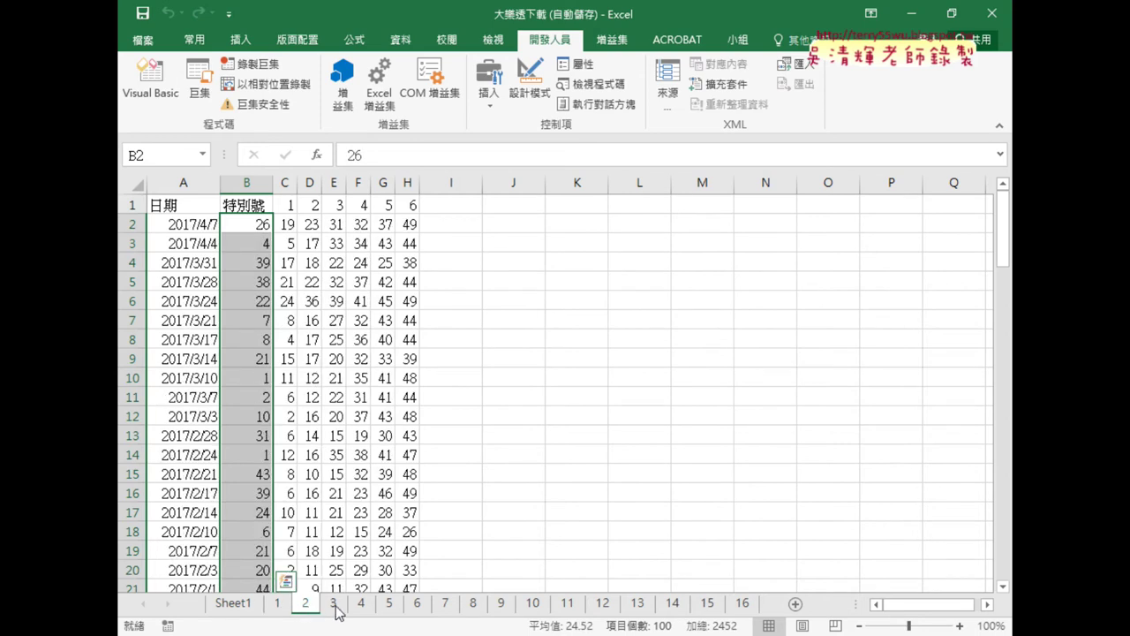
{"action": "left_click", "coordinate": [335, 606]}
{"action": "left_click", "coordinate": [362, 605]}
{"action": "left_click", "coordinate": [389, 606]}
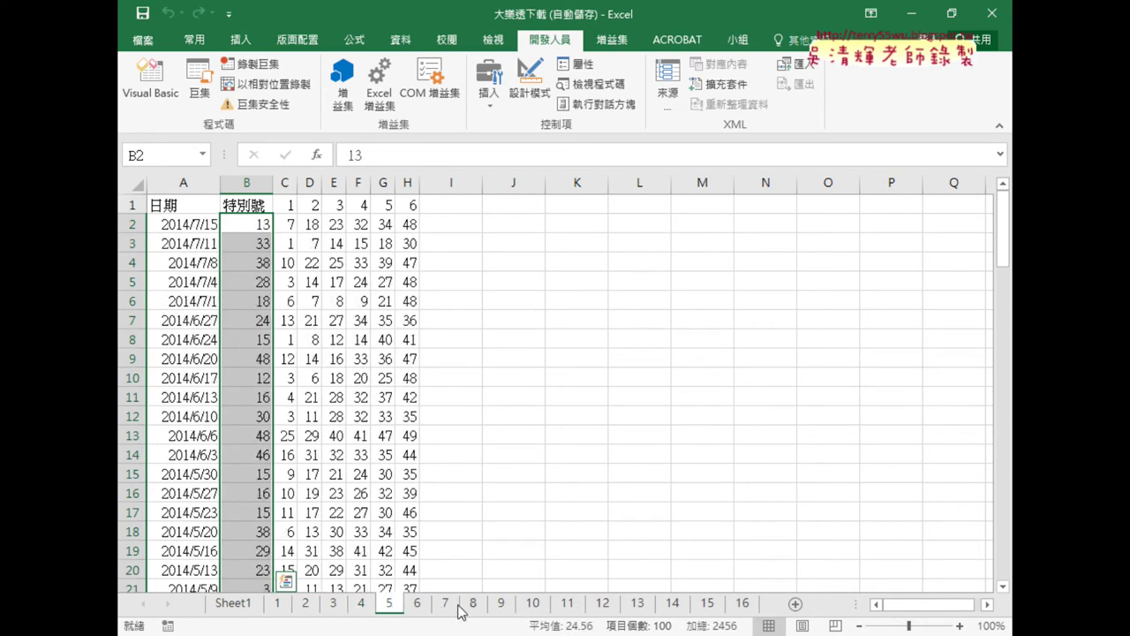
{"action": "left_click", "coordinate": [417, 605]}
{"action": "left_click", "coordinate": [445, 606]}
{"action": "left_click", "coordinate": [473, 606]}
{"action": "left_click", "coordinate": [257, 605]}
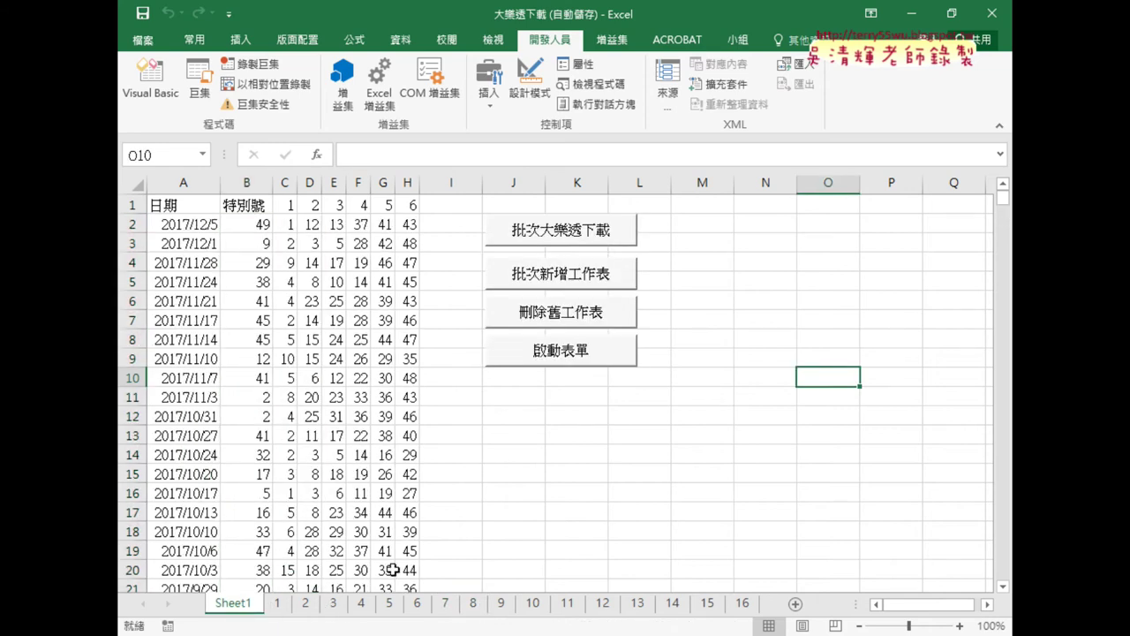
- Cycle 刪除舊工作表, 批次新增工作表, 刪除舊工作表, 啟動表單, then 刪除舊工作表 again
{"action": "left_click", "coordinate": [582, 322]}
{"action": "left_click", "coordinate": [579, 272]}
{"action": "left_click", "coordinate": [559, 322]}
{"action": "left_click", "coordinate": [558, 349]}
{"action": "left_click", "coordinate": [578, 316]}
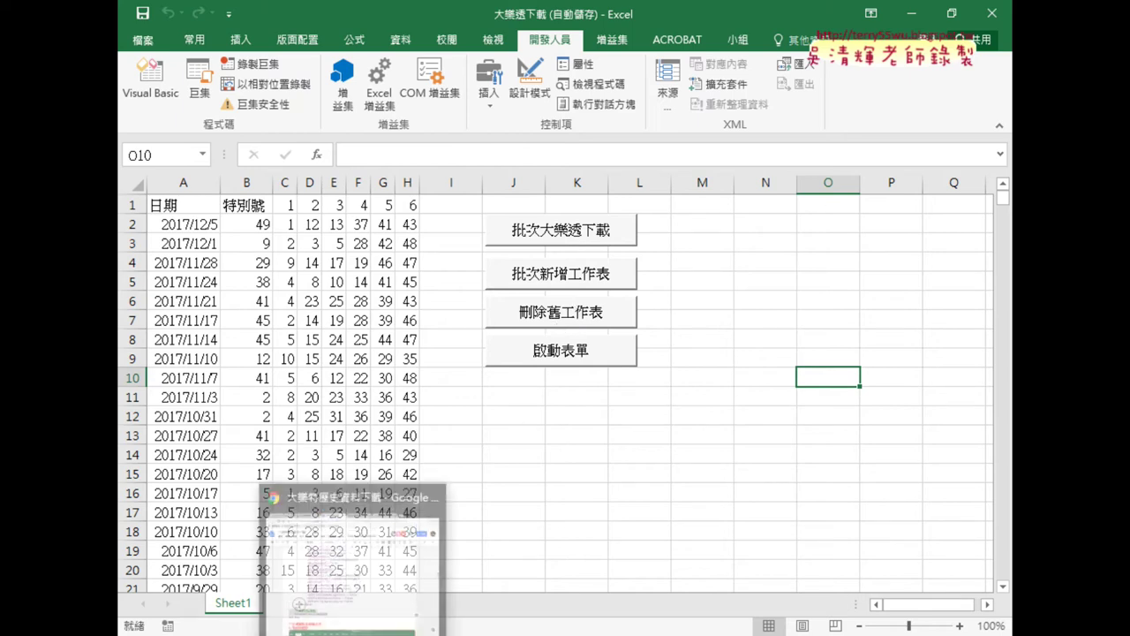
{"action": "left_click", "coordinate": [358, 630]}
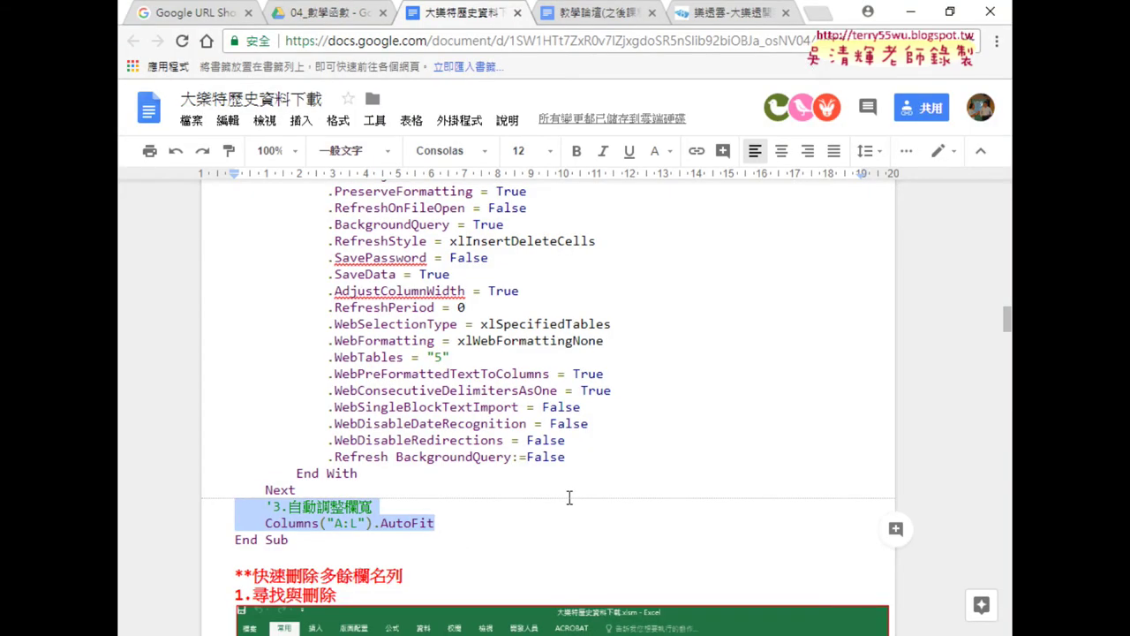
{"action": "scroll", "coordinate": [569, 499], "scroll_direction": "down", "scroll_amount": 3}
{"action": "scroll", "coordinate": [573, 495], "scroll_direction": "down", "scroll_amount": 5}
{"action": "scroll", "coordinate": [576, 491], "scroll_direction": "down", "scroll_amount": 5}
{"action": "scroll", "coordinate": [581, 488], "scroll_direction": "down", "scroll_amount": 5}
{"action": "scroll", "coordinate": [583, 488], "scroll_direction": "down", "scroll_amount": 5}
{"action": "scroll", "coordinate": [583, 488], "scroll_direction": "down", "scroll_amount": 5}
{"action": "scroll", "coordinate": [584, 489], "scroll_direction": "down", "scroll_amount": 5}
{"action": "scroll", "coordinate": [584, 490], "scroll_direction": "down", "scroll_amount": 5}
{"action": "scroll", "coordinate": [584, 489], "scroll_direction": "up", "scroll_amount": 3}
{"action": "scroll", "coordinate": [583, 486], "scroll_direction": "up", "scroll_amount": 1}
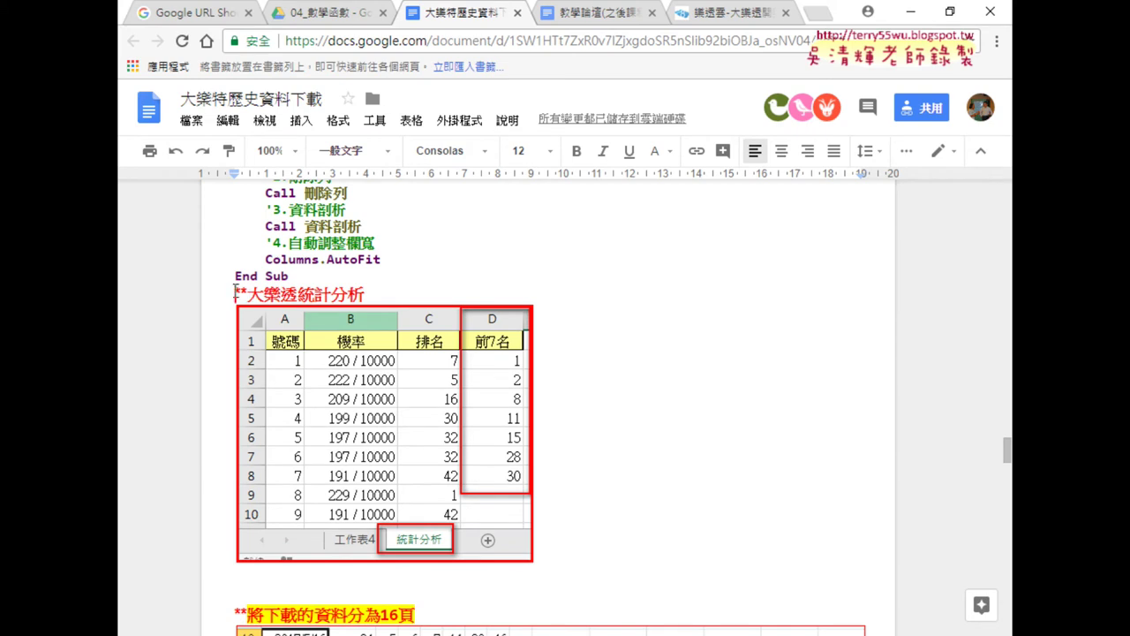
{"action": "left_click_drag", "start_coordinate": [235, 290], "coordinate": [364, 294]}
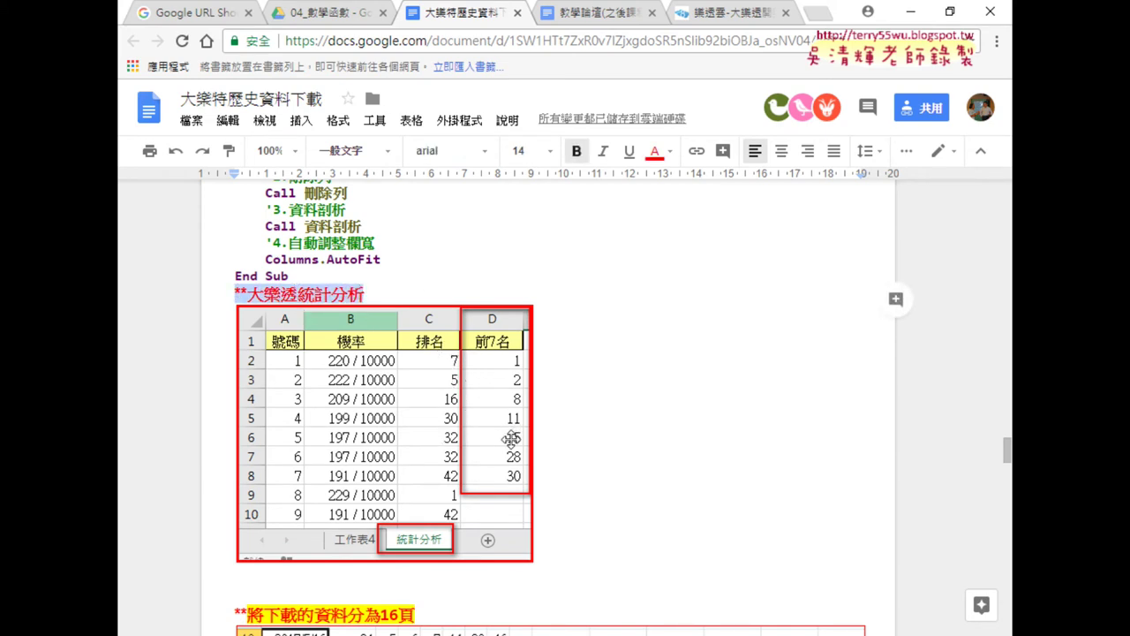
{"action": "scroll", "coordinate": [634, 485], "scroll_direction": "down", "scroll_amount": 3}
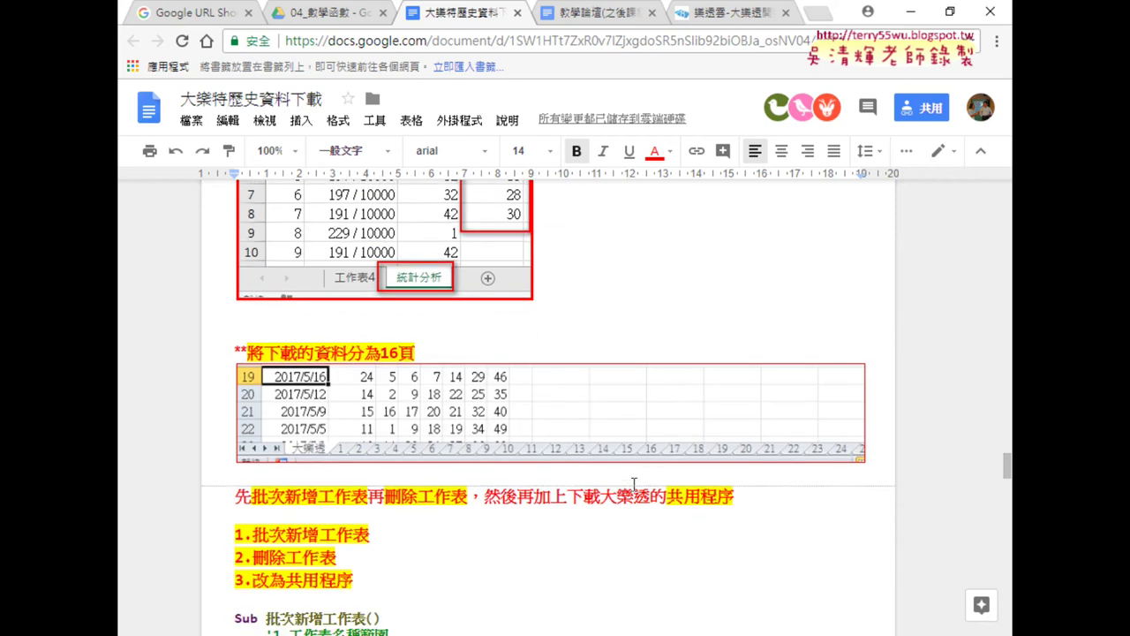
{"action": "scroll", "coordinate": [634, 485], "scroll_direction": "down", "scroll_amount": 1}
{"action": "scroll", "coordinate": [552, 477], "scroll_direction": "down", "scroll_amount": 1}
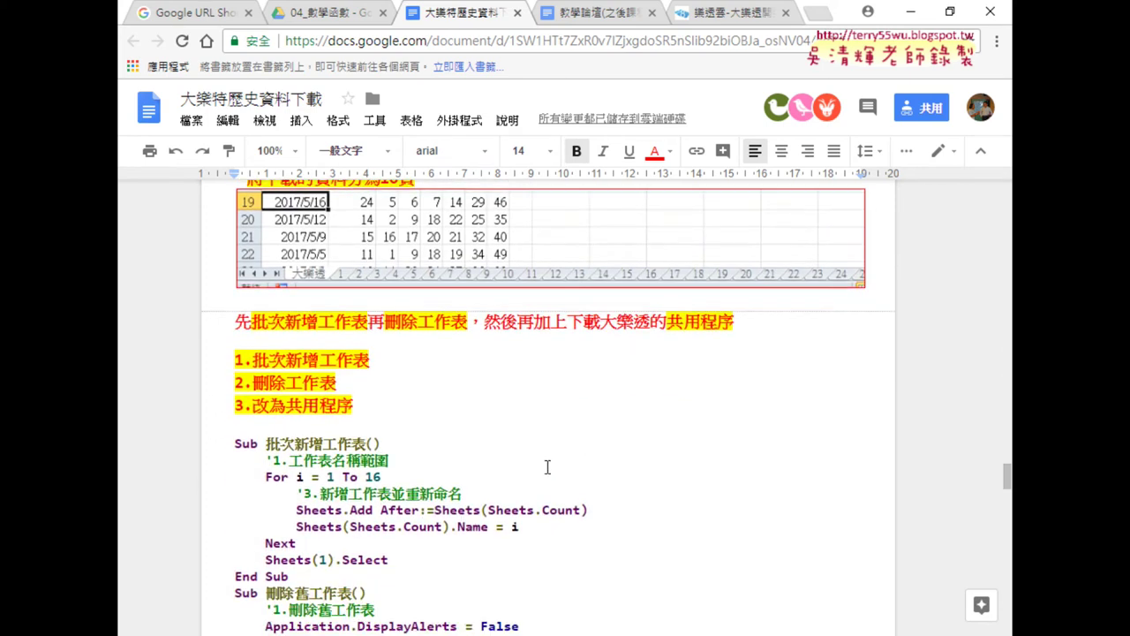
{"action": "left_click_drag", "start_coordinate": [1007, 484], "coordinate": [1008, 480]}
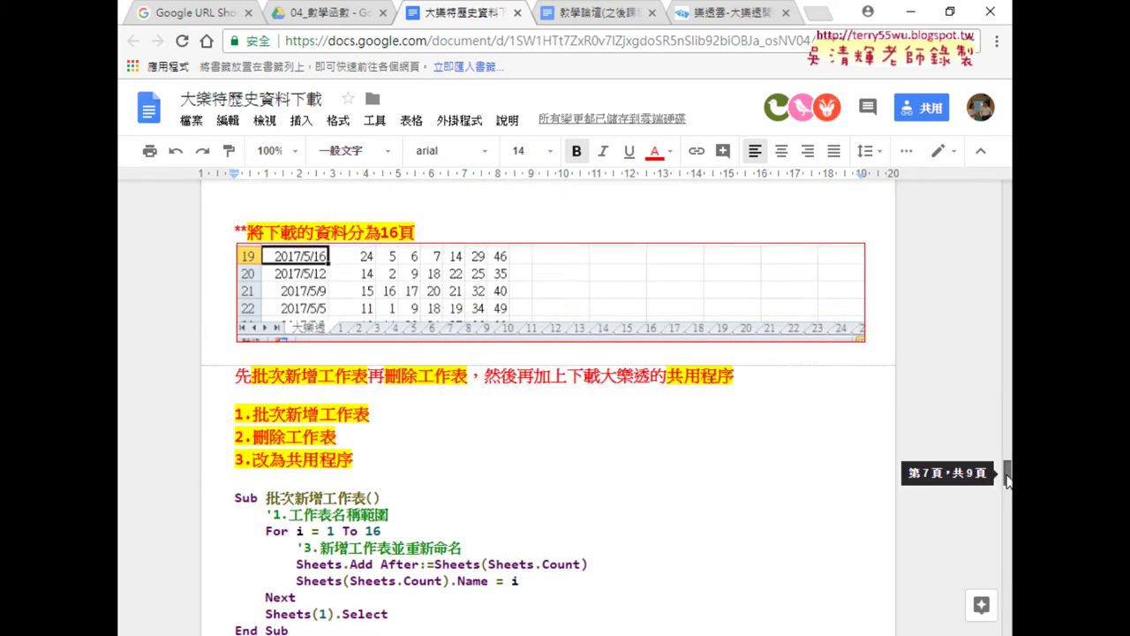
{"action": "left_click", "coordinate": [363, 231]}
{"action": "left_click_drag", "start_coordinate": [314, 232], "coordinate": [414, 231]}
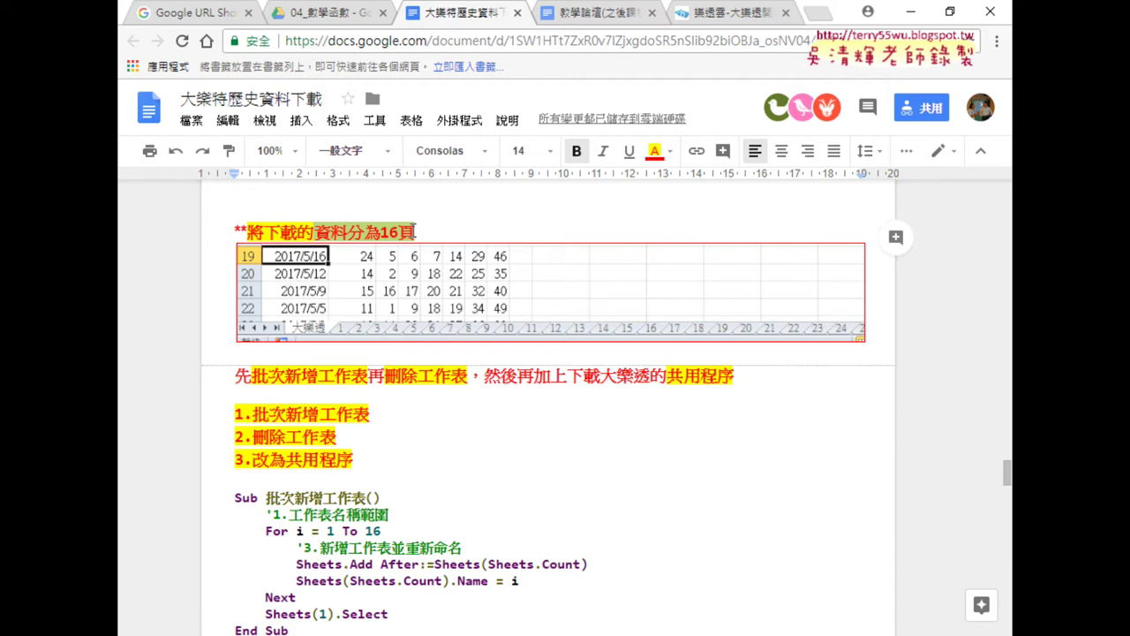
{"action": "left_click", "coordinate": [497, 419]}
{"action": "left_click_drag", "start_coordinate": [251, 376], "coordinate": [366, 378]}
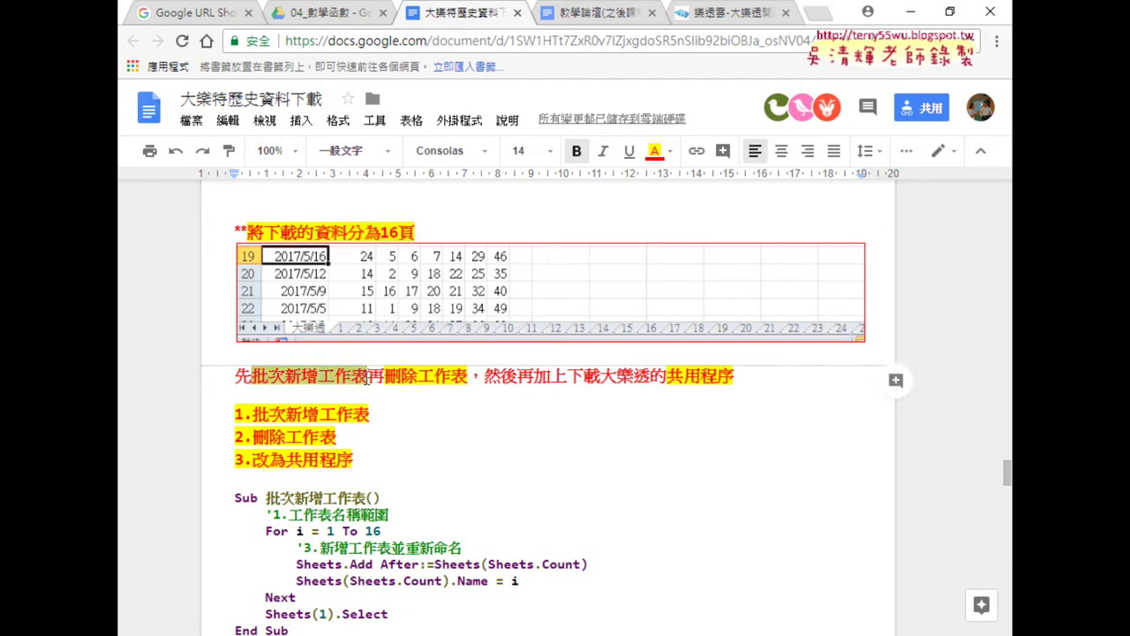
{"action": "left_click_drag", "start_coordinate": [385, 376], "coordinate": [468, 376]}
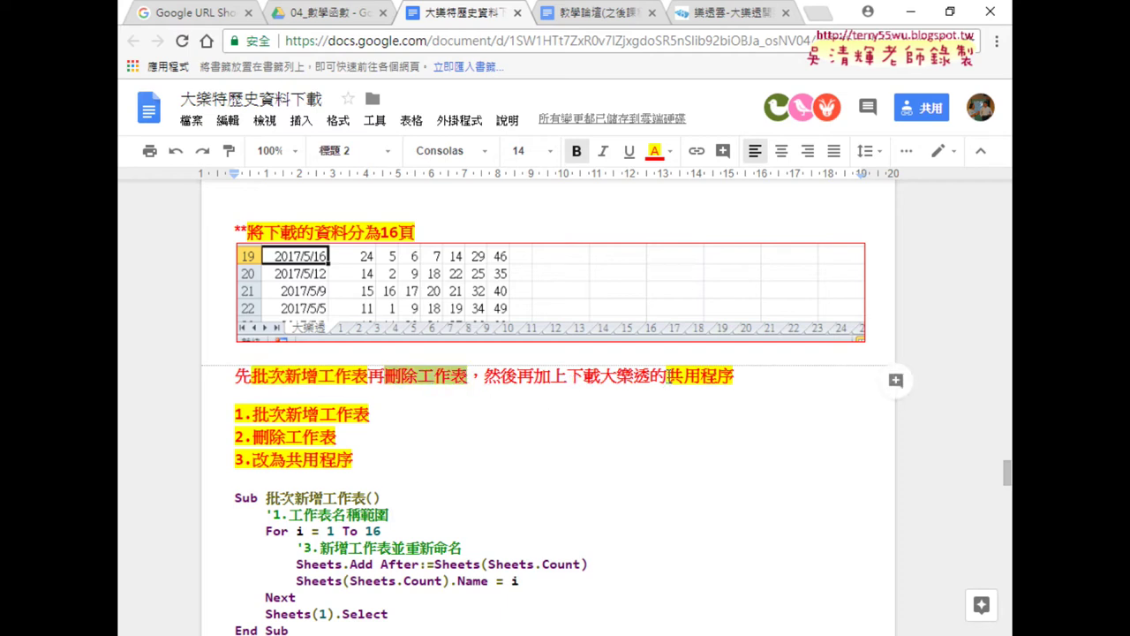
{"action": "left_click_drag", "start_coordinate": [666, 377], "coordinate": [733, 376]}
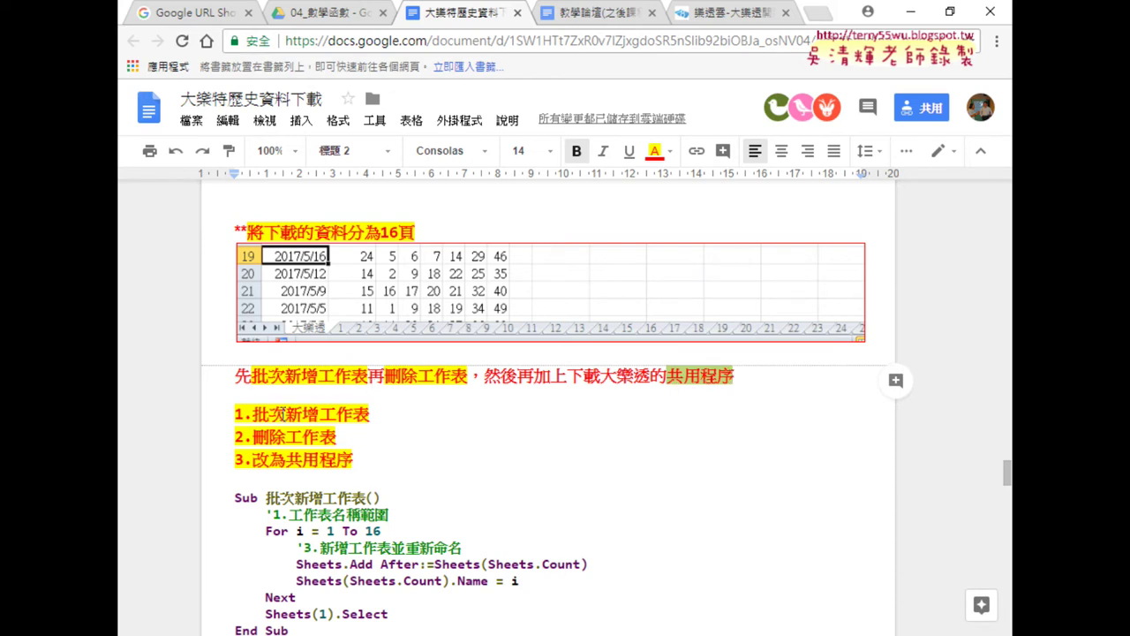
{"action": "left_click", "coordinate": [381, 420]}
{"action": "left_click", "coordinate": [236, 413]}
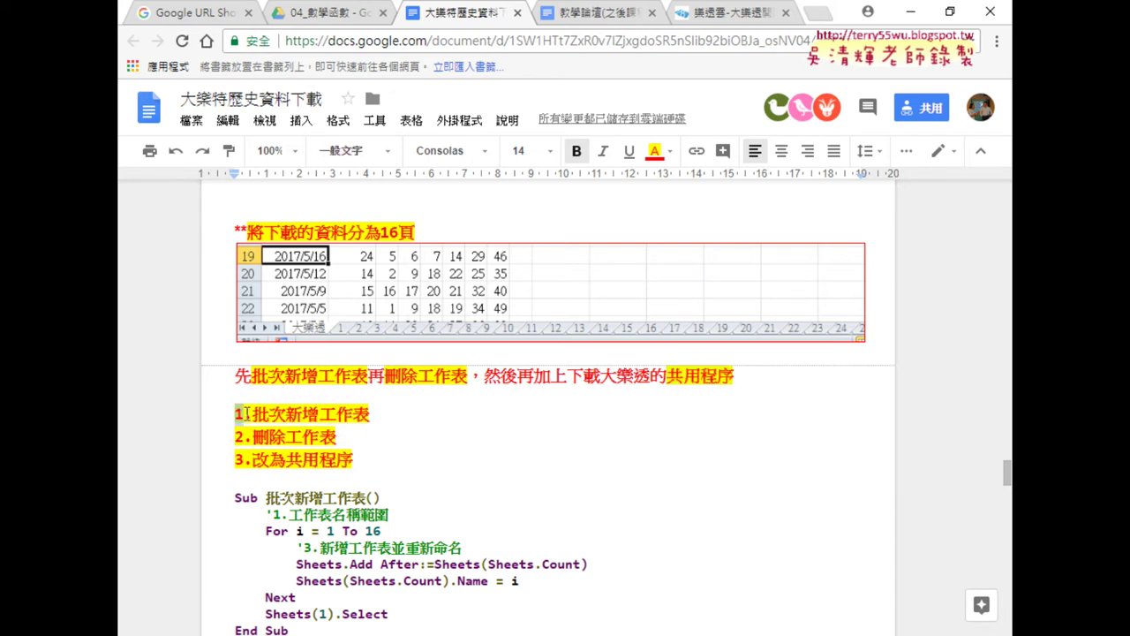
{"action": "left_click_drag", "start_coordinate": [236, 414], "coordinate": [371, 413]}
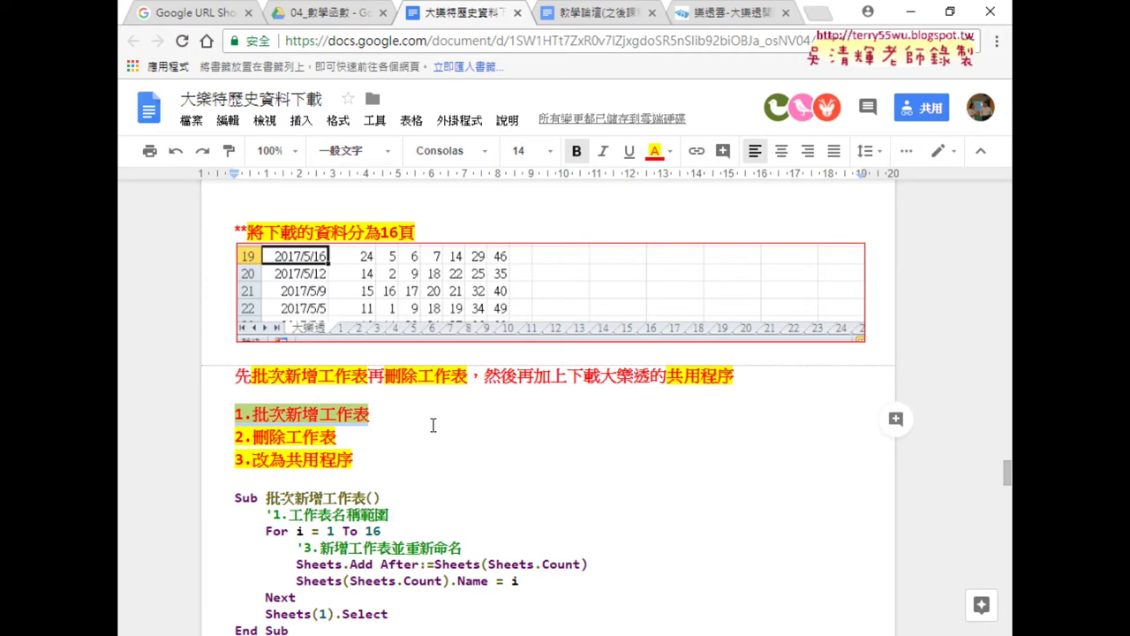
{"action": "scroll", "coordinate": [431, 423], "scroll_direction": "down", "scroll_amount": 3}
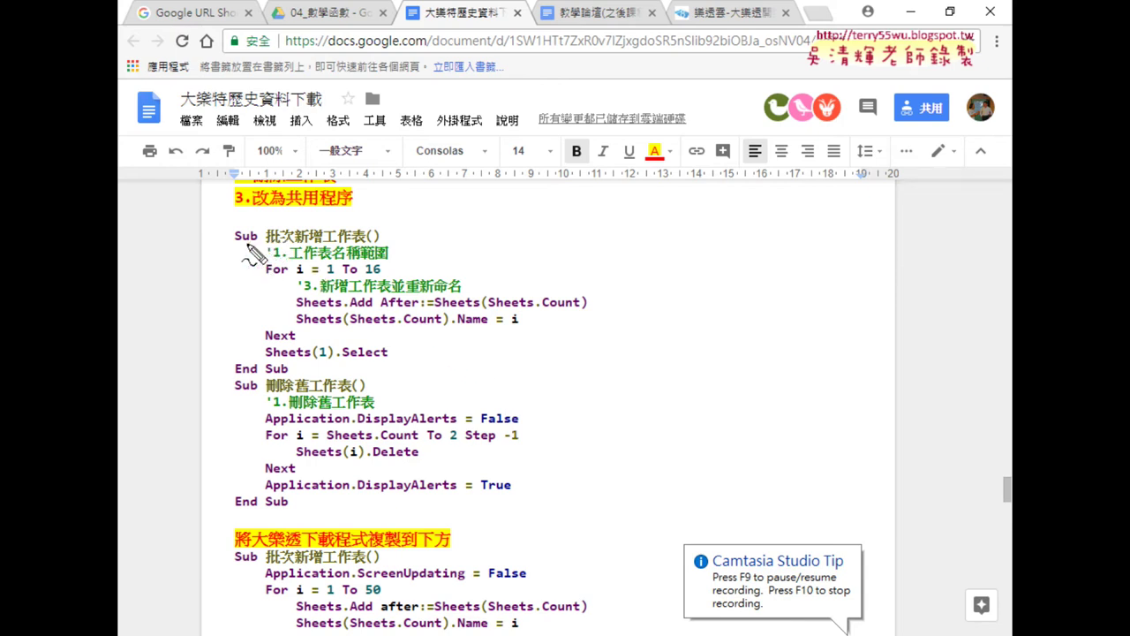
- Mark up Sub, For, Next, Sheets.Add(After:=Sheets(Sheets.Count)) and .Name in the macro with the screen pen
{"action": "left_click_drag", "start_coordinate": [235, 243], "coordinate": [256, 246]}
{"action": "left_click_drag", "start_coordinate": [266, 276], "coordinate": [381, 274]}
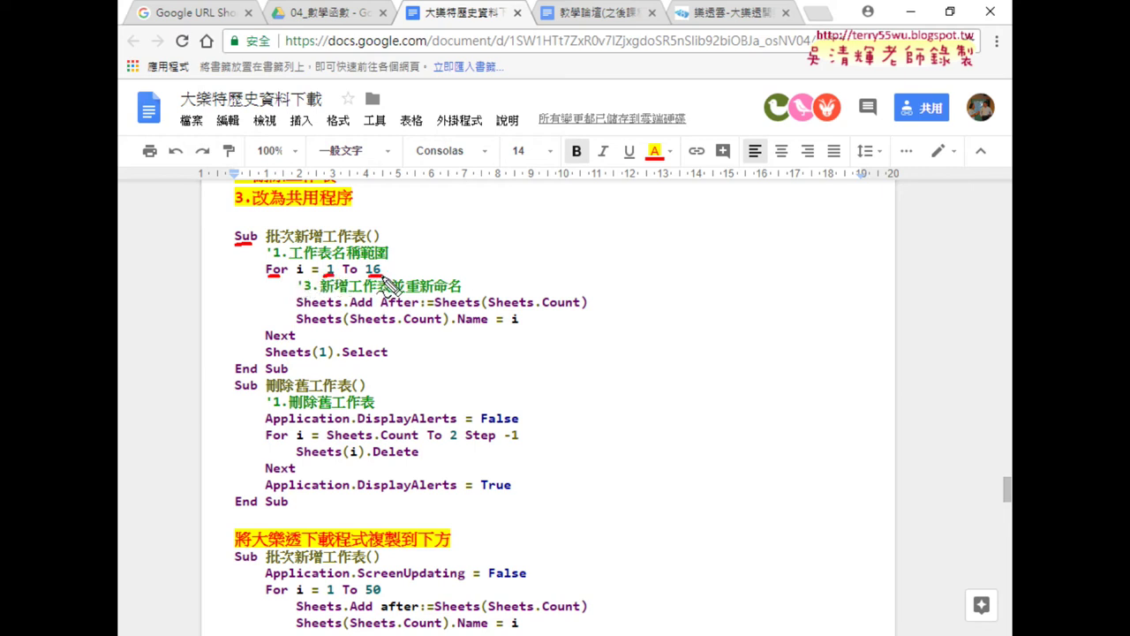
{"action": "left_click_drag", "start_coordinate": [267, 345], "coordinate": [295, 344]}
{"action": "left_click_drag", "start_coordinate": [297, 309], "coordinate": [342, 309]}
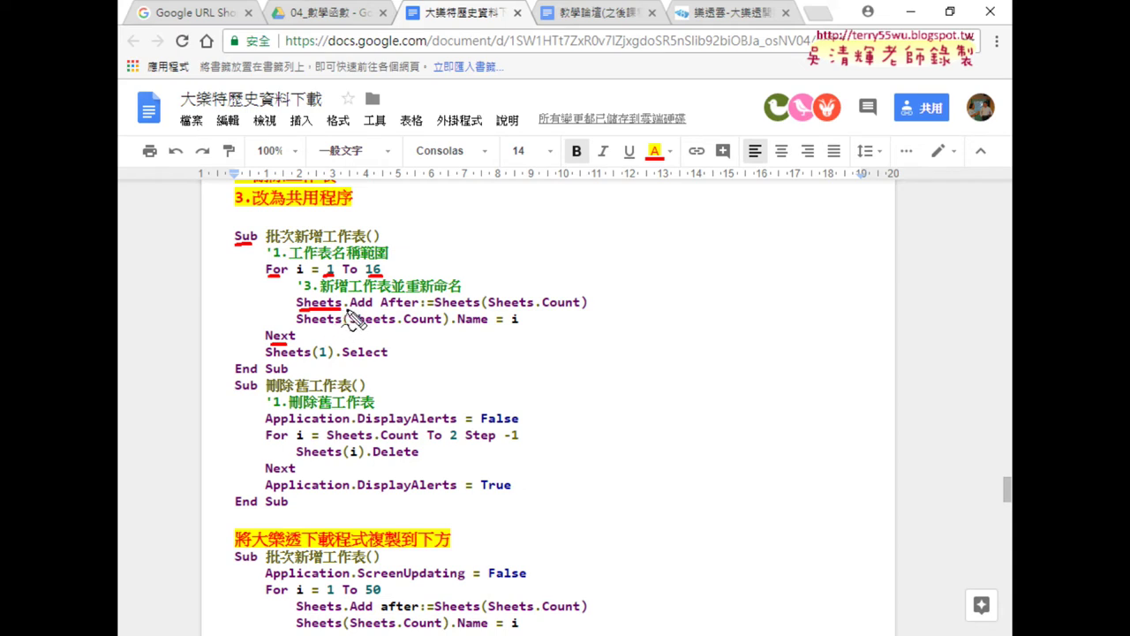
{"action": "left_click_drag", "start_coordinate": [350, 309], "coordinate": [373, 309]}
{"action": "left_click_drag", "start_coordinate": [384, 311], "coordinate": [428, 313]}
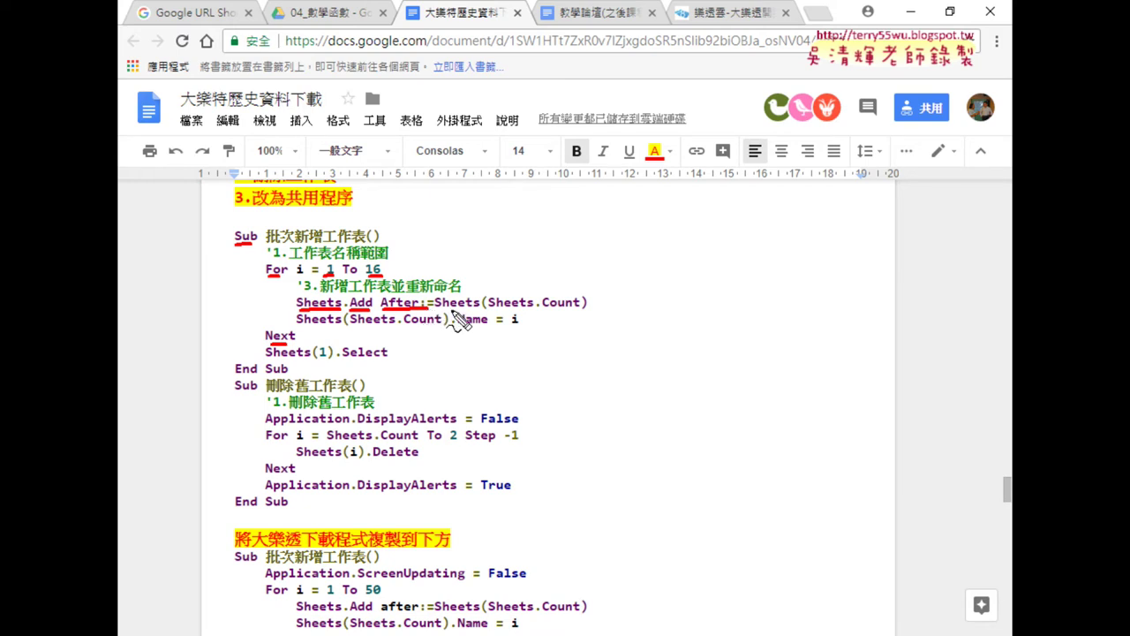
{"action": "left_click_drag", "start_coordinate": [432, 311], "coordinate": [481, 312]}
{"action": "left_click_drag", "start_coordinate": [488, 311], "coordinate": [579, 311]}
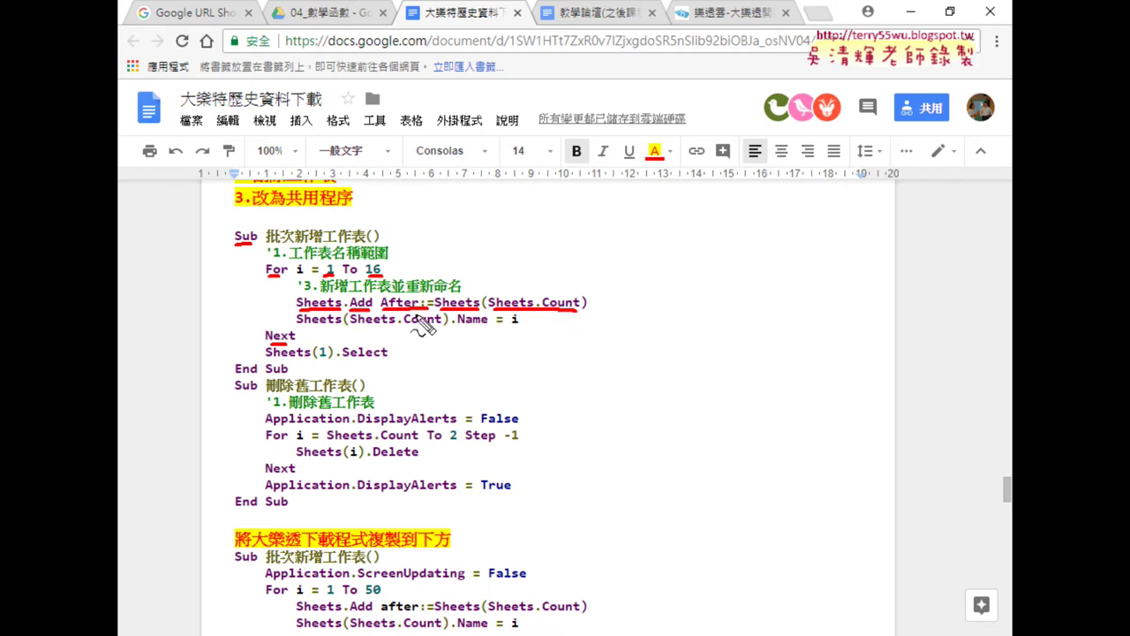
{"action": "left_click_drag", "start_coordinate": [299, 327], "coordinate": [341, 329]}
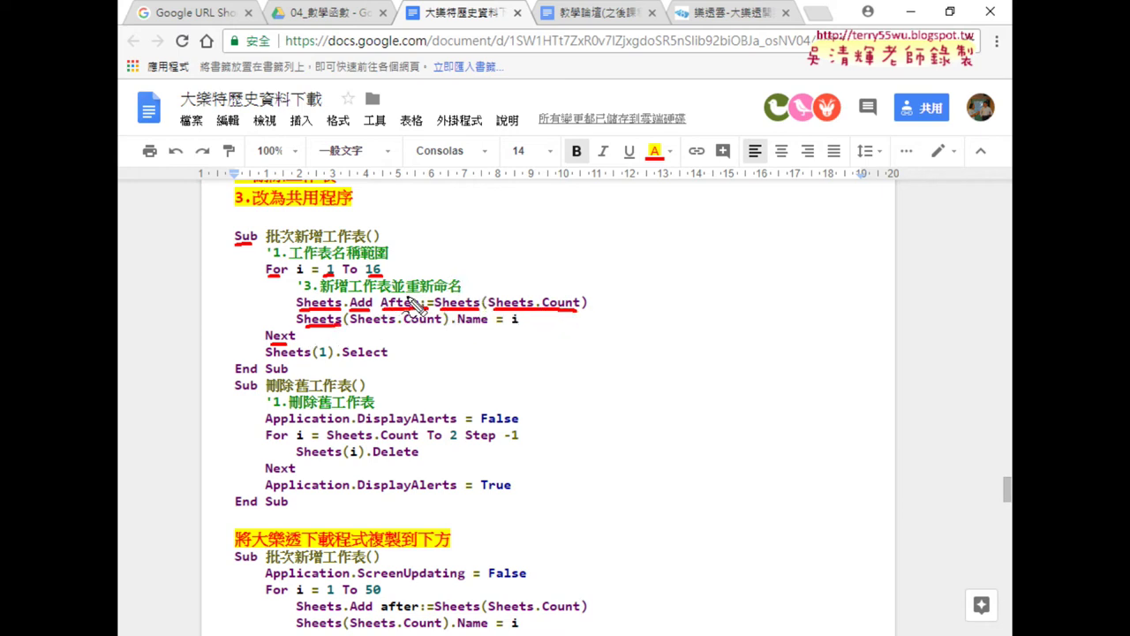
{"action": "mouse_move", "coordinate": [369, 295]}
{"action": "left_mouse_down"}
{"action": "mouse_move", "coordinate": [355, 309]}
{"action": "mouse_move", "coordinate": [441, 329]}
{"action": "left_mouse_up"}
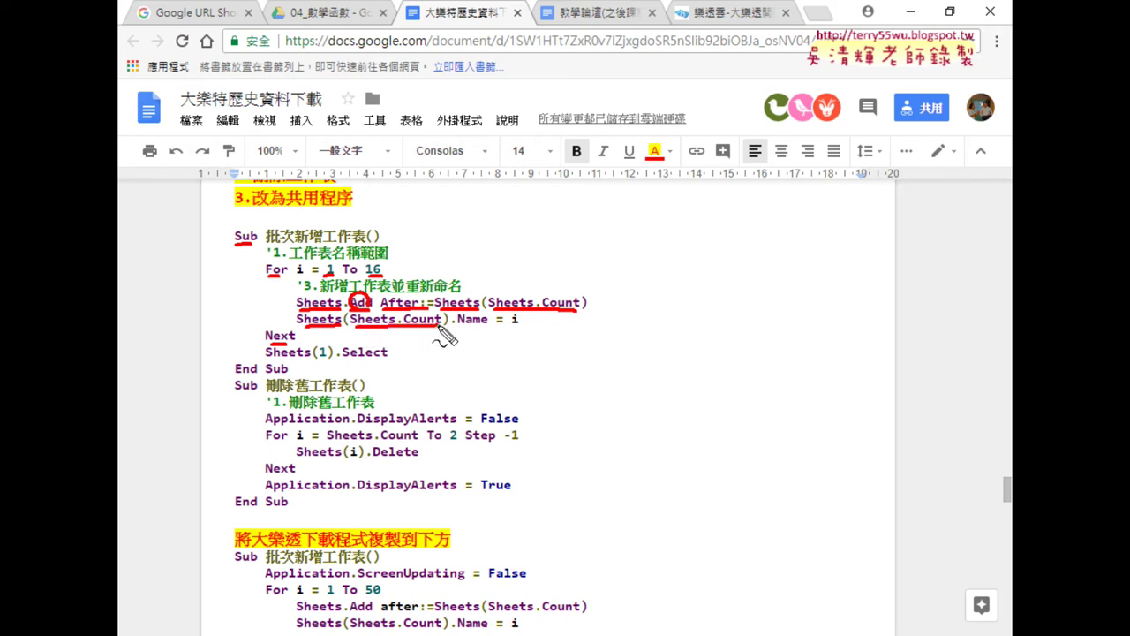
{"action": "left_click_drag", "start_coordinate": [453, 327], "coordinate": [512, 325]}
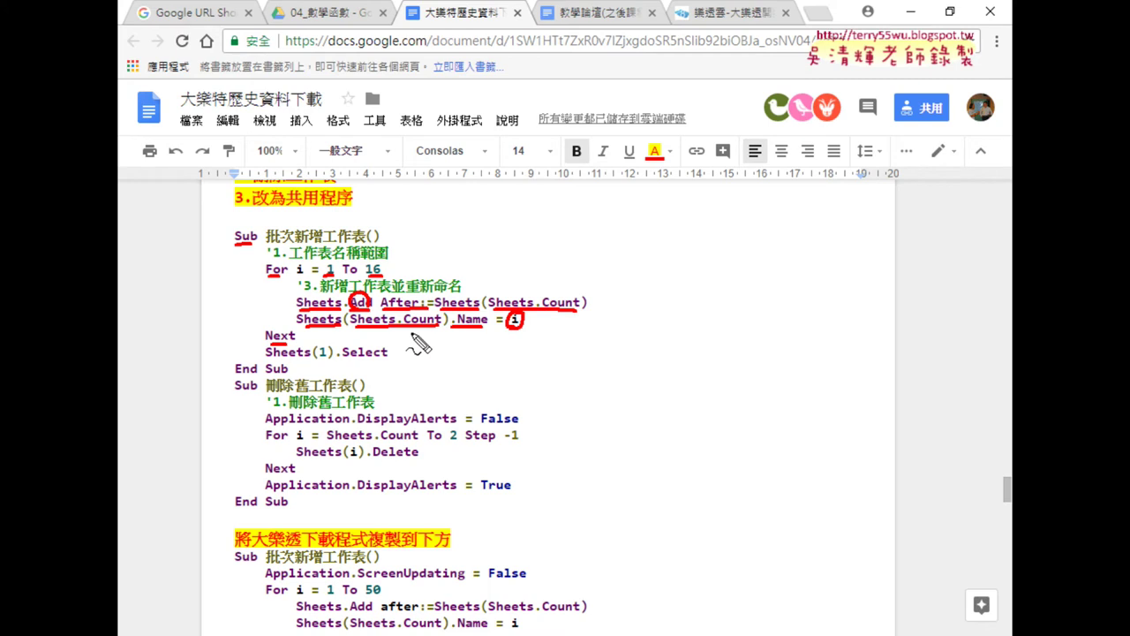
- Clear the pen annotations and switch to the Excel workbook 活頁簿1
{"action": "key", "text": "Escape"}
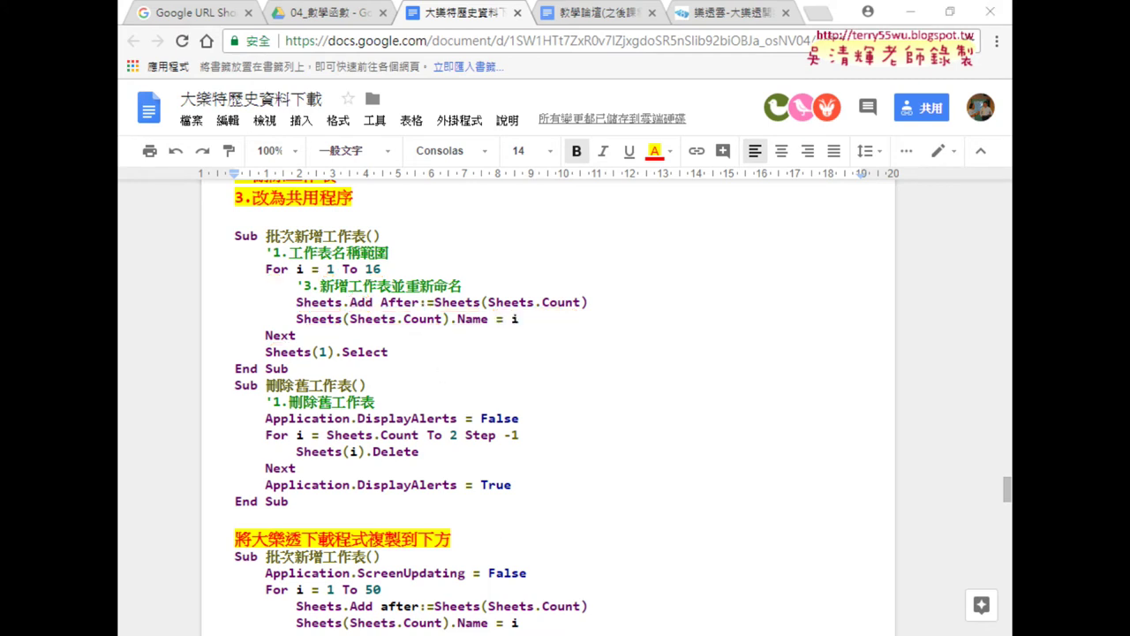
{"action": "mouse_move", "coordinate": [566, 635]}
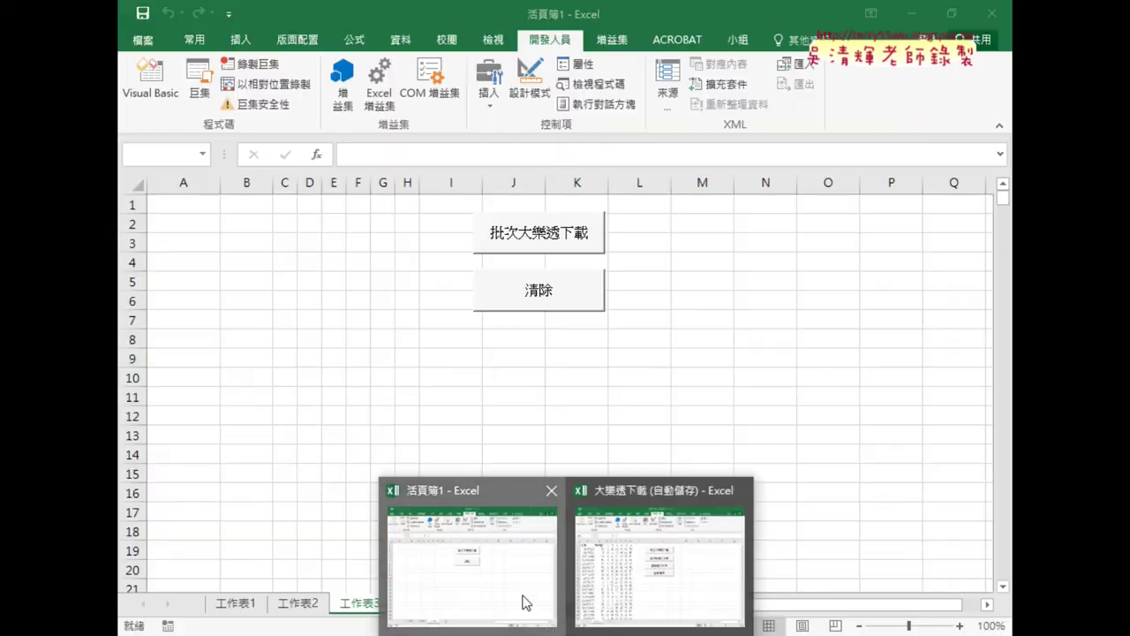
{"action": "left_click", "coordinate": [522, 601]}
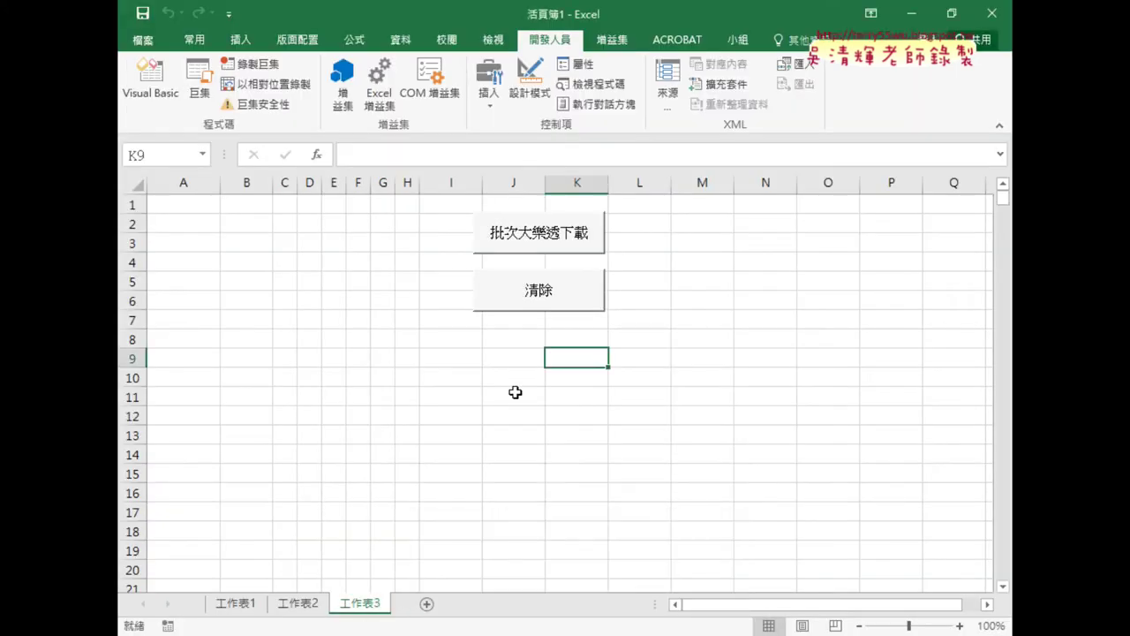
- Open the VBA editor, close the three open code windows, and open Module1
{"action": "left_click", "coordinate": [164, 99]}
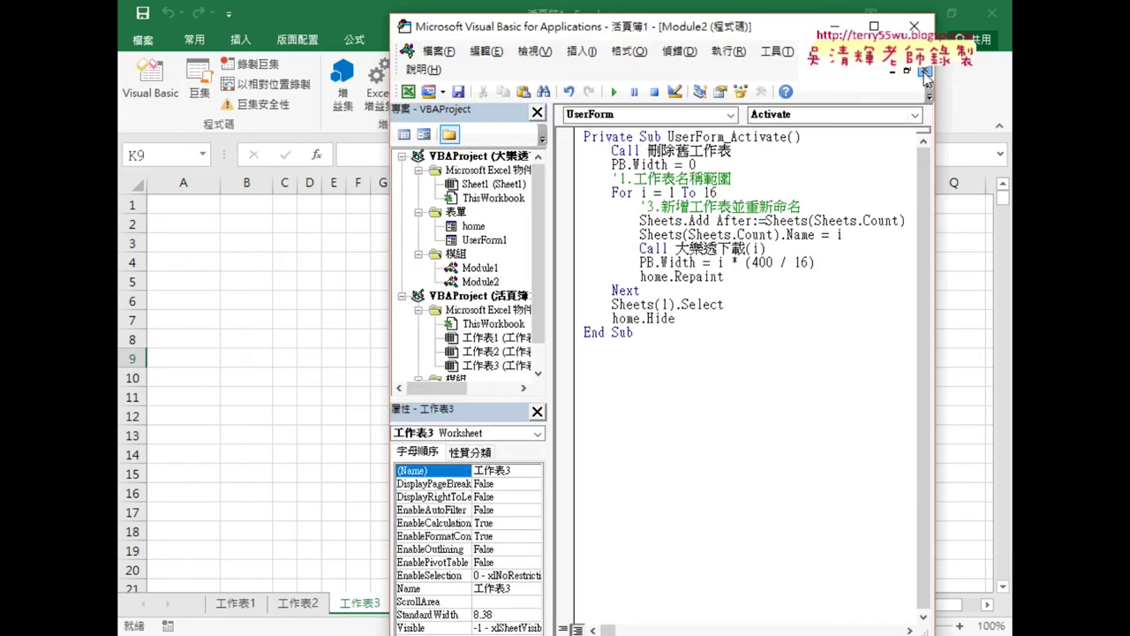
{"action": "left_click", "coordinate": [925, 71]}
{"action": "left_click", "coordinate": [924, 71]}
{"action": "left_click", "coordinate": [924, 71]}
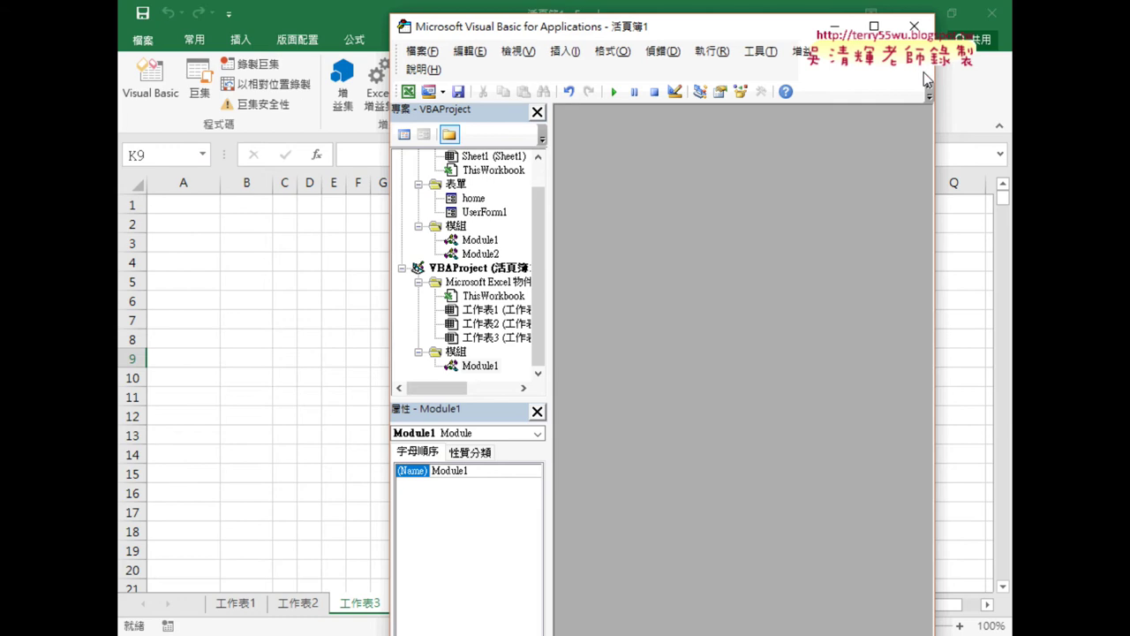
{"action": "left_click_drag", "start_coordinate": [477, 399], "coordinate": [480, 444]}
{"action": "double_click", "coordinate": [479, 395]}
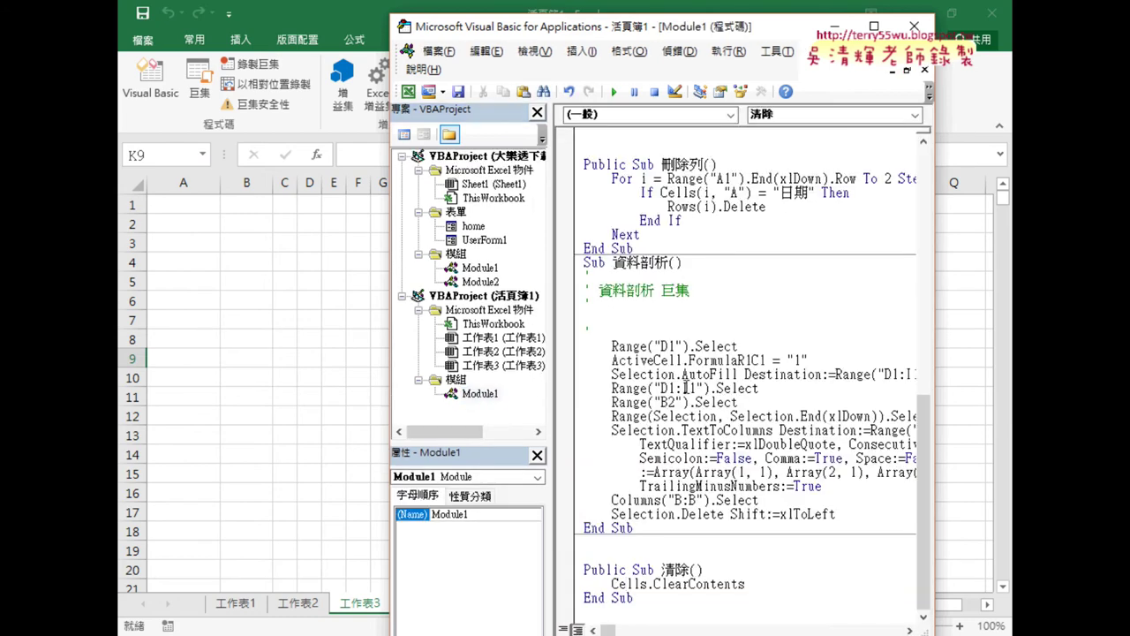
- Remove the blank line after 資料剖析 and the stray 清除 text from Module1
{"action": "left_click", "coordinate": [625, 545]}
{"action": "key", "text": "Delete"}
{"action": "left_click", "coordinate": [600, 614]}
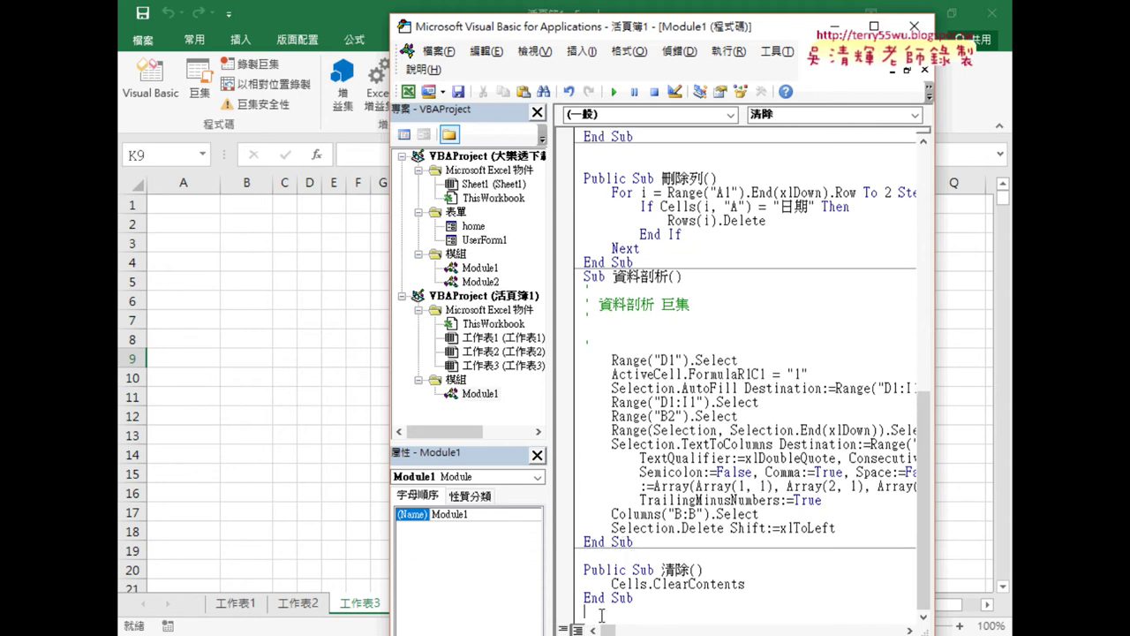
{"action": "type", "text": "清除"}
{"action": "left_click_drag", "start_coordinate": [629, 612], "coordinate": [579, 613]}
{"action": "key", "text": "Delete"}
{"action": "key", "text": "alt+Tab"}
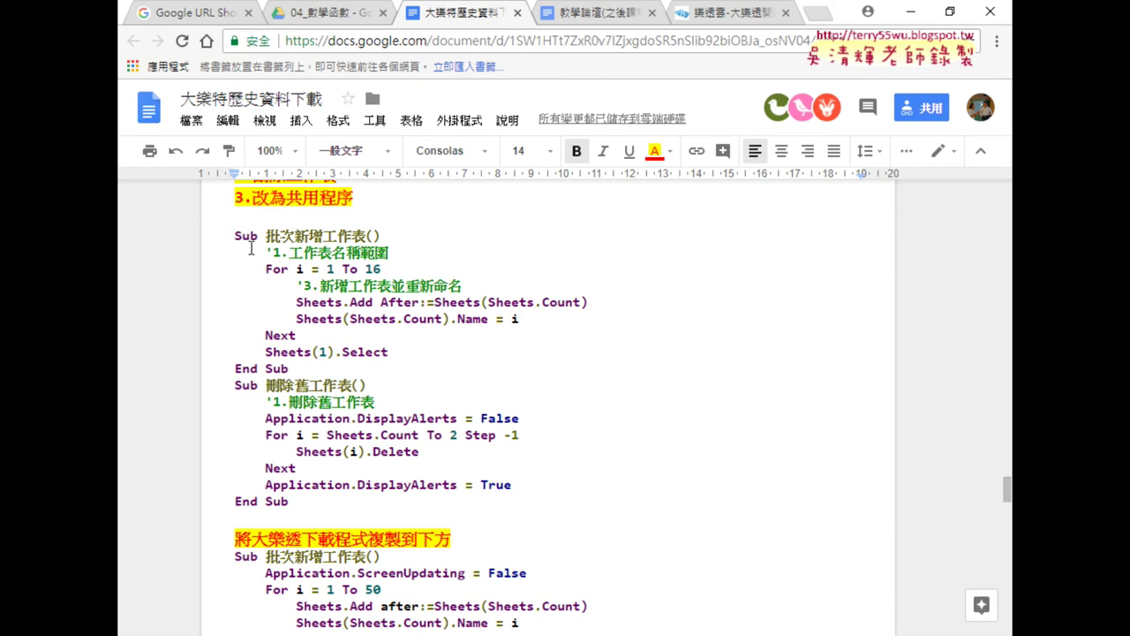
- Paste the Sub 批次新增工作表 code from the notes into Module1 below the 清除 macro
{"action": "left_click_drag", "start_coordinate": [235, 236], "coordinate": [373, 368]}
{"action": "key", "text": "ctrl+c"}
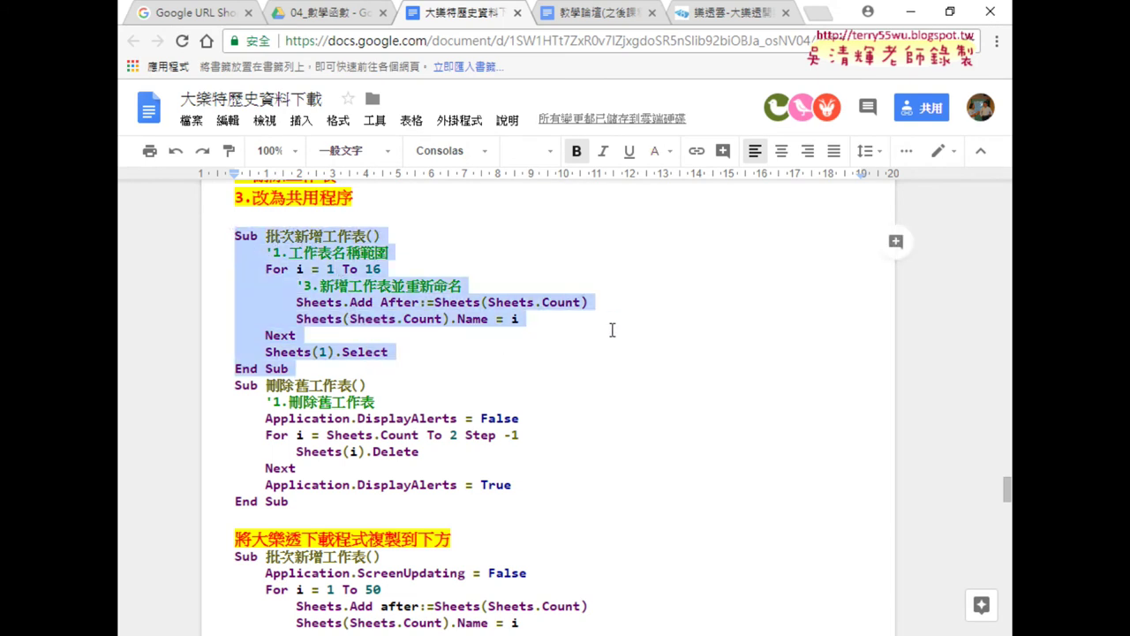
{"action": "left_click", "coordinate": [910, 16]}
{"action": "scroll", "coordinate": [594, 509], "scroll_direction": "down", "scroll_amount": 1}
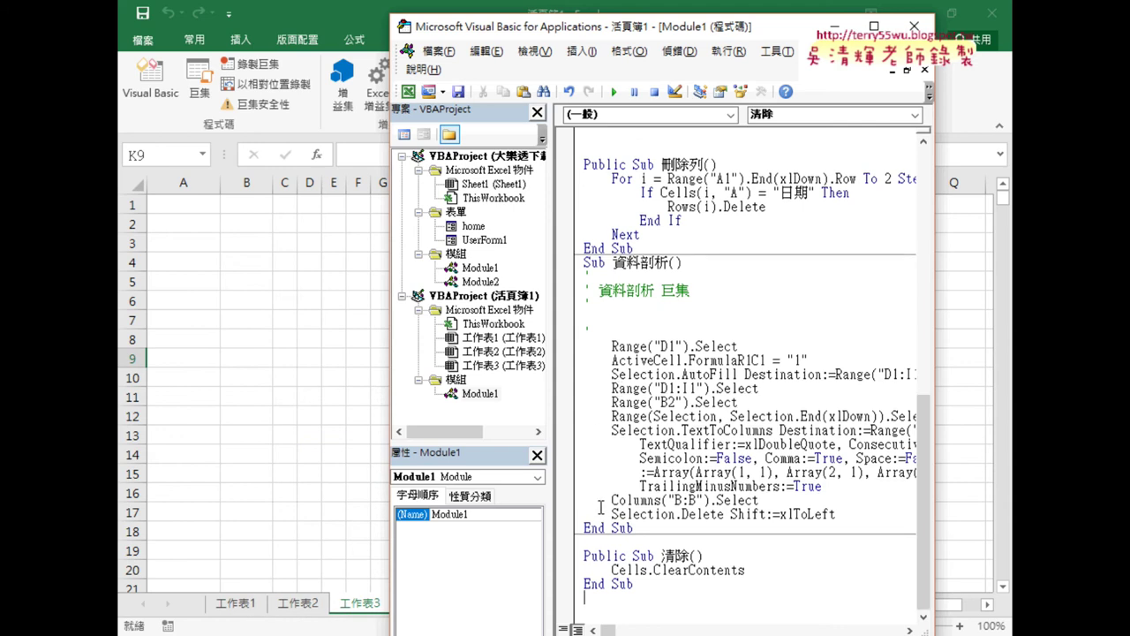
{"action": "key", "text": "ctrl+v"}
{"action": "scroll", "coordinate": [658, 500], "scroll_direction": "down", "scroll_amount": 1}
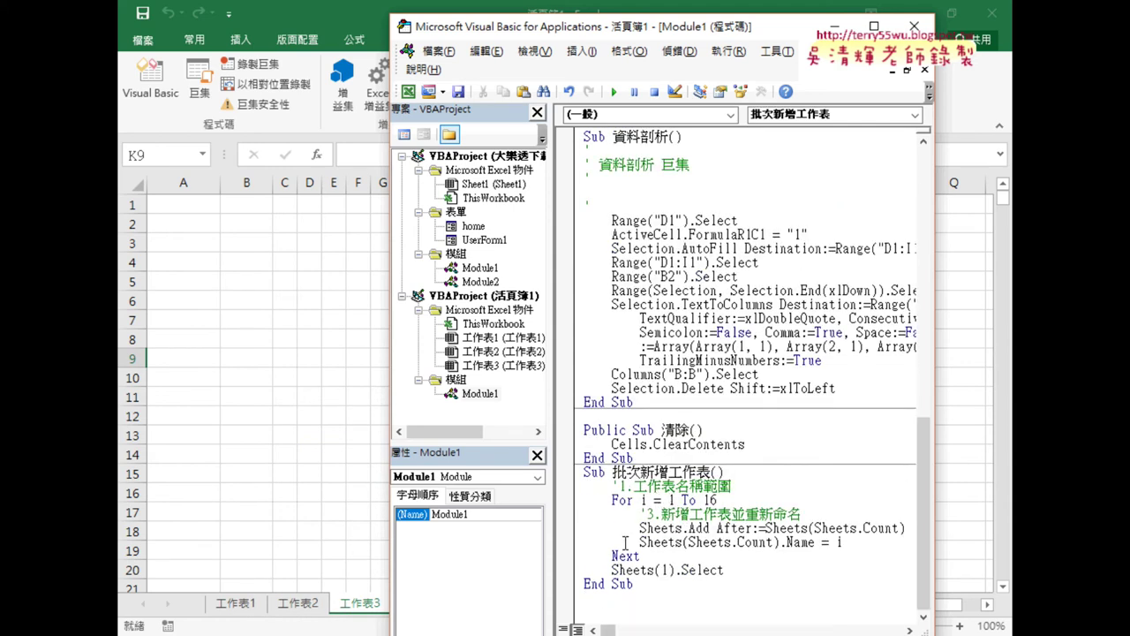
{"action": "left_click_drag", "start_coordinate": [652, 25], "coordinate": [648, 18]}
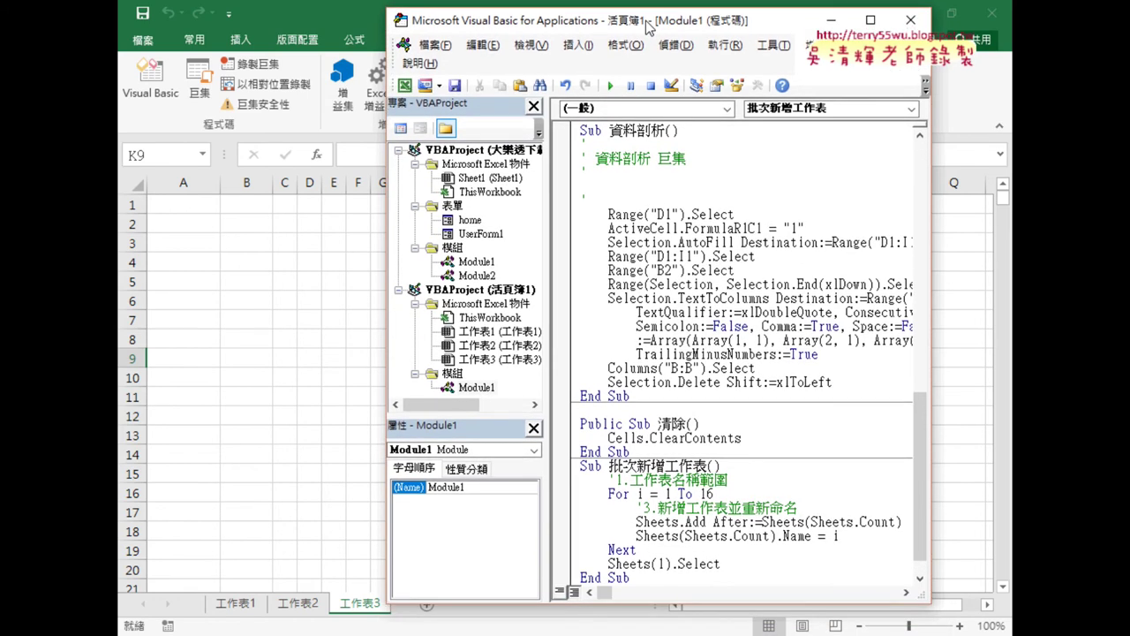
{"action": "scroll", "coordinate": [653, 340], "scroll_direction": "down", "scroll_amount": 1}
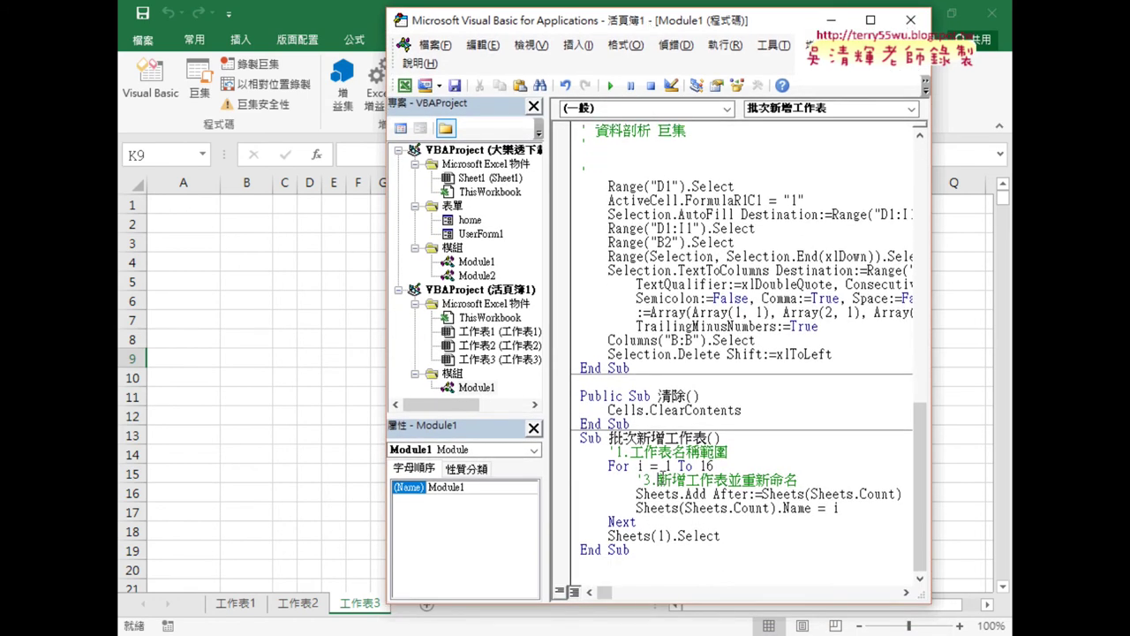
{"action": "left_click_drag", "start_coordinate": [640, 605], "coordinate": [640, 578]}
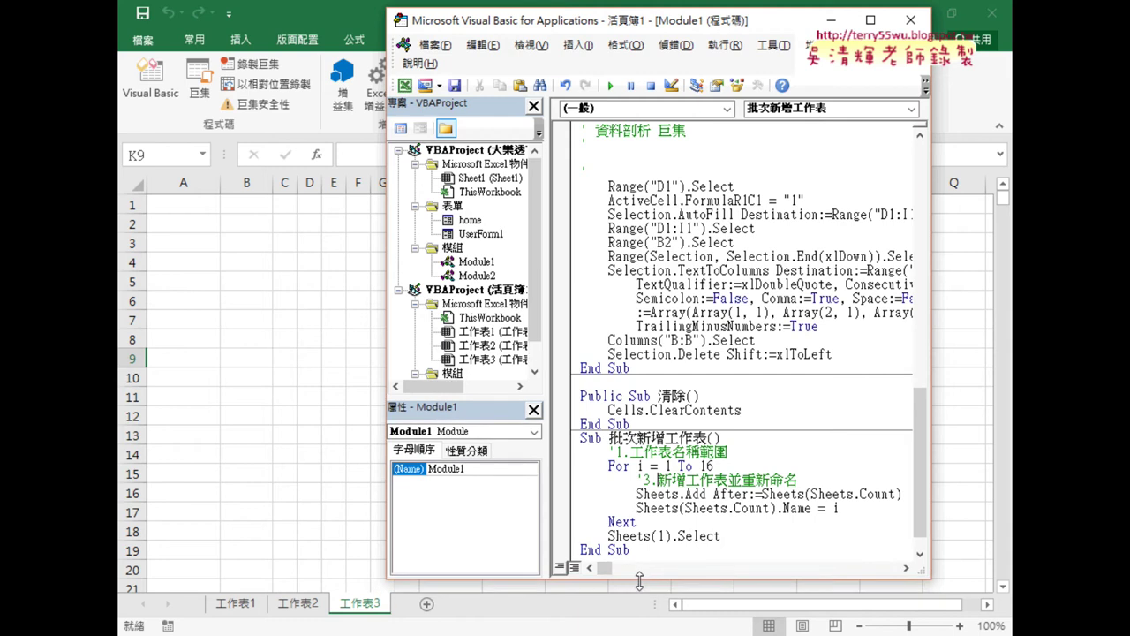
- Step through the first loop pass with F8, adding a new sheet and naming it 1
{"action": "key", "text": "F8"}
{"action": "key", "text": "F8"}
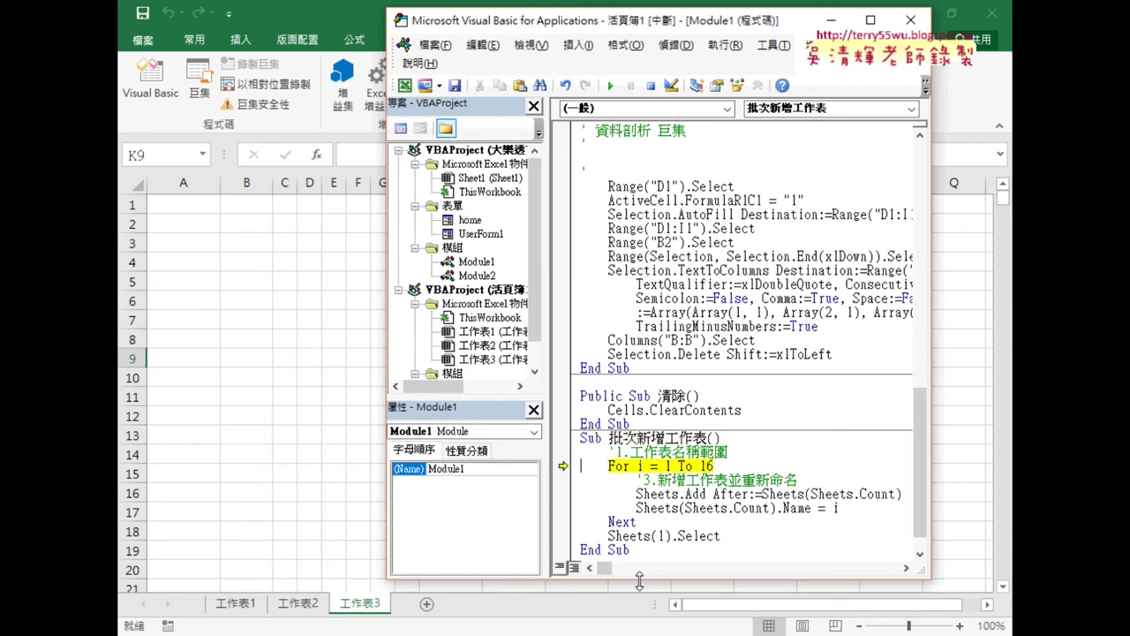
{"action": "key", "text": "F8"}
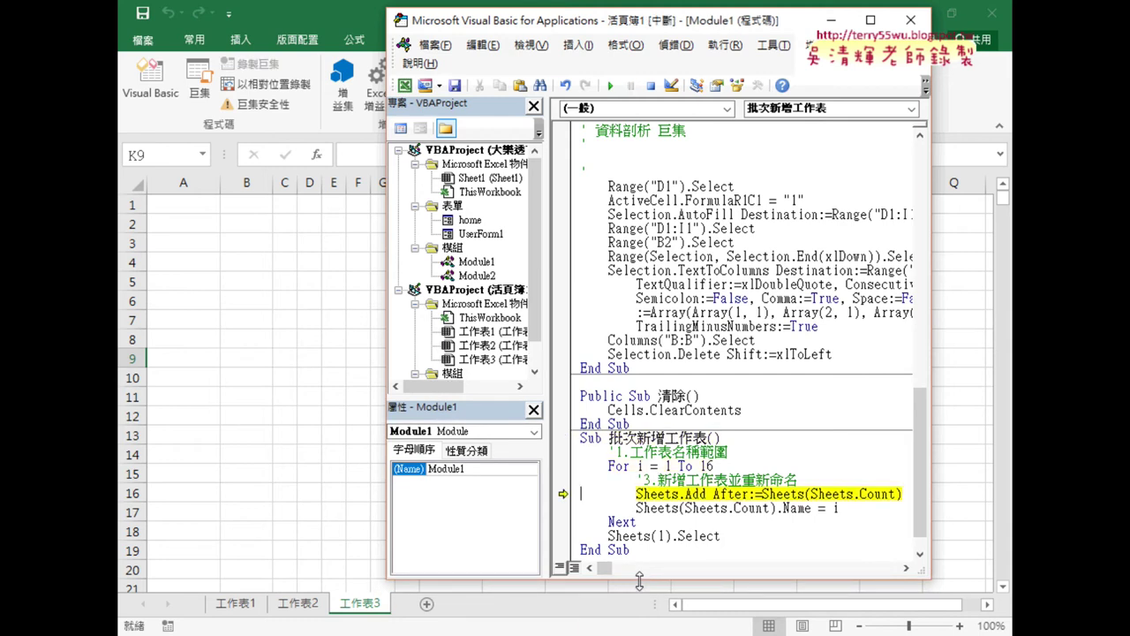
{"action": "mouse_move", "coordinate": [830, 495]}
{"action": "key", "text": "F8"}
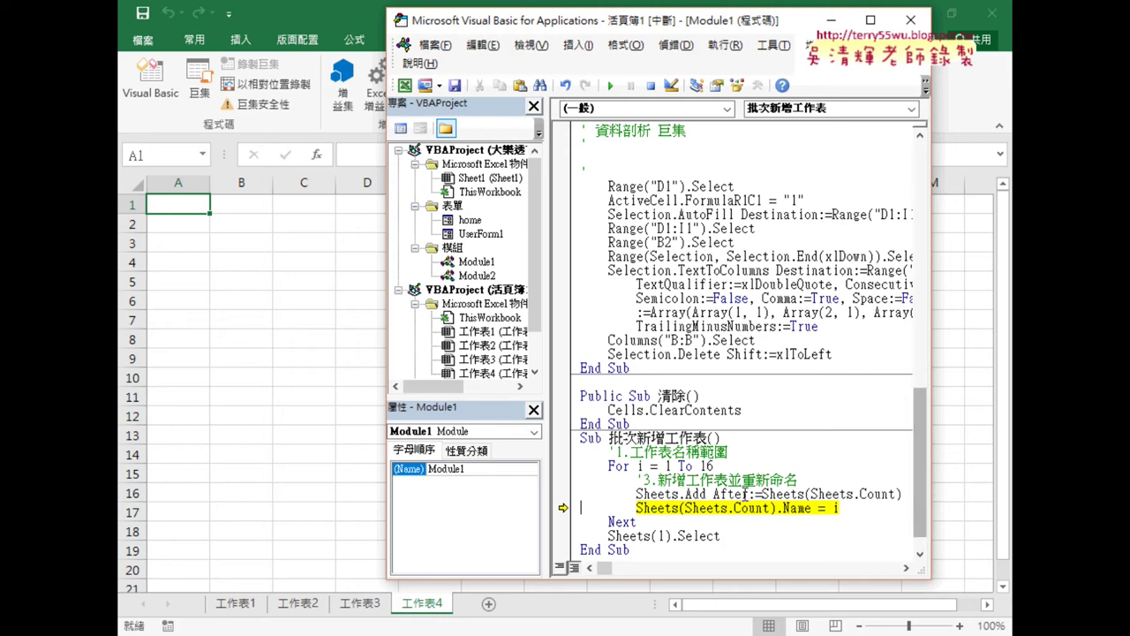
{"action": "mouse_move", "coordinate": [703, 509]}
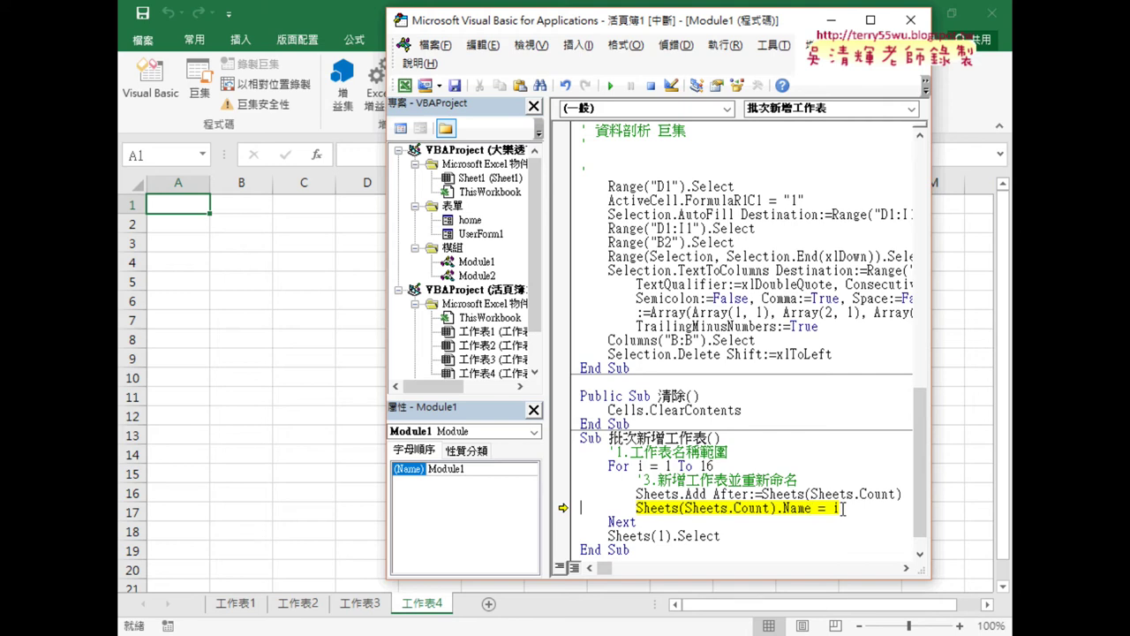
{"action": "key", "text": "F8"}
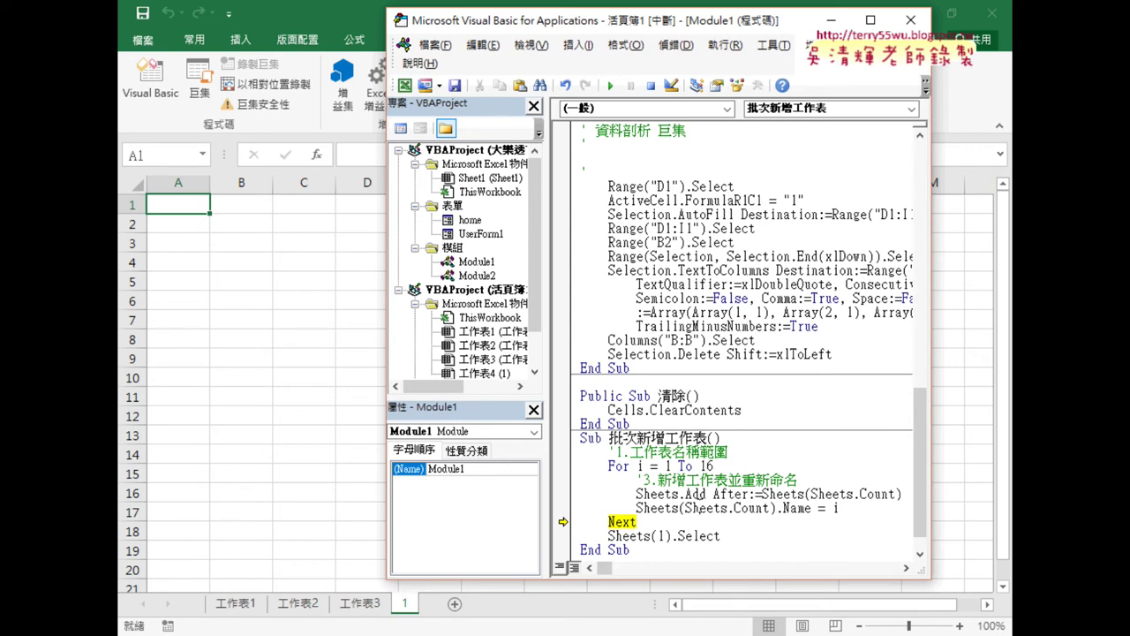
- Keep stepping the loop until sheets 2 through 16 are added
{"action": "key", "text": "F8"}
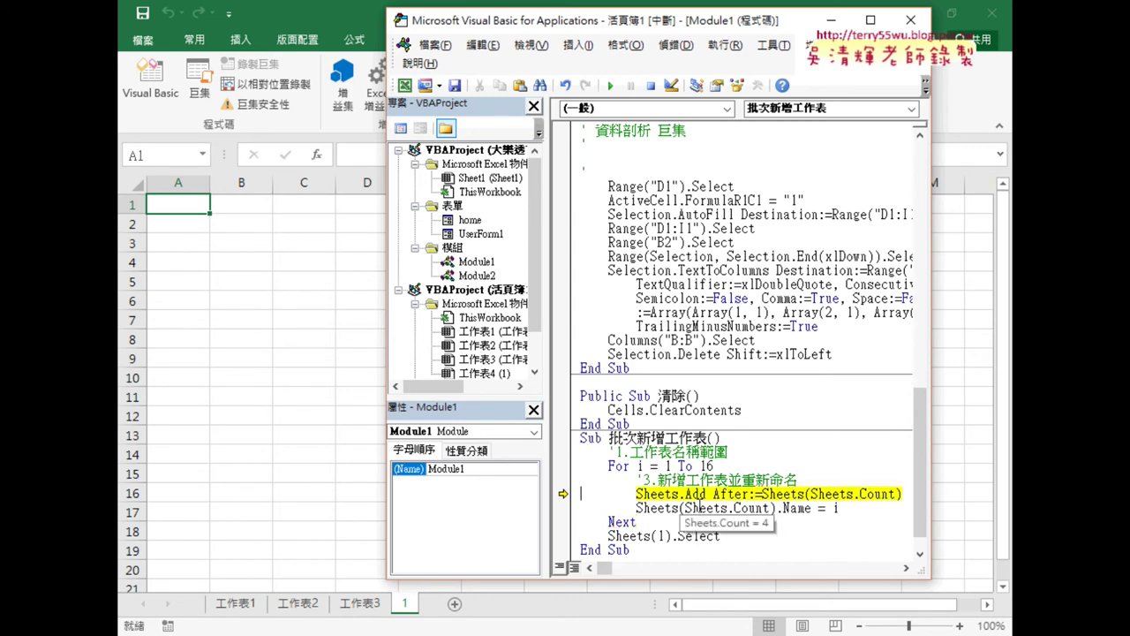
{"action": "key", "text": "F8"}
{"action": "key", "text": "F8"}
{"action": "key", "text": "F8"}
{"action": "key", "text": "F8"}
{"action": "key", "text": "F8"}
{"action": "key", "text": "F8"}
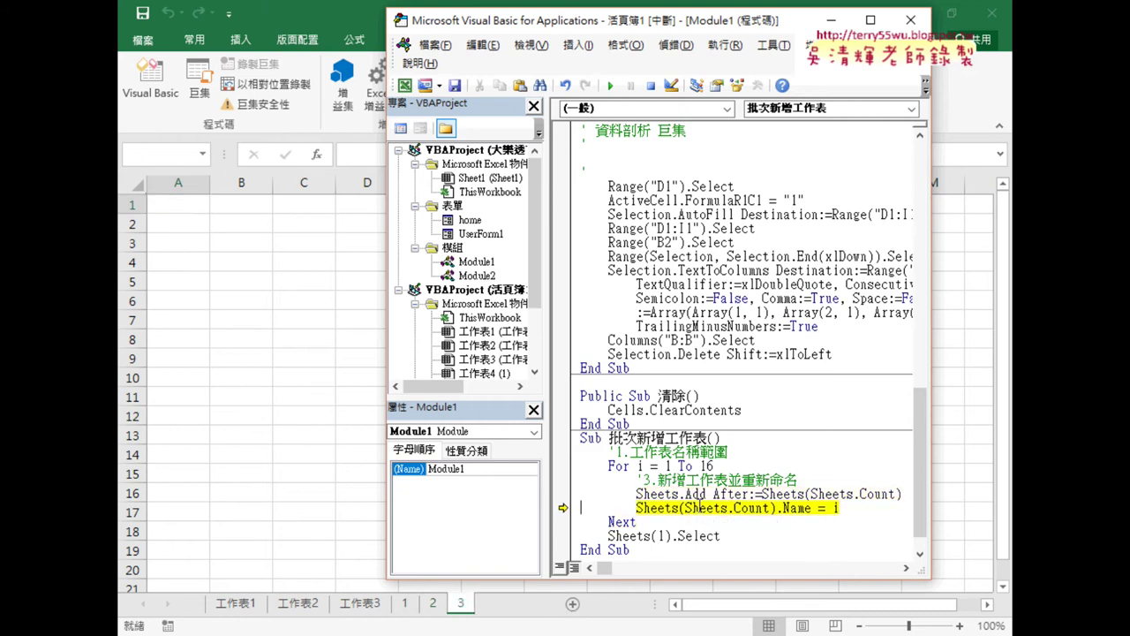
{"action": "key", "text": "F8"}
{"action": "key", "text": "F8"}
{"action": "key", "text": "F8"}
{"action": "key", "text": "F8"}
{"action": "key", "text": "F8"}
{"action": "key", "text": "F8"}
{"action": "key", "text": "F8"}
{"action": "key", "text": "F8"}
{"action": "key", "text": "F8"}
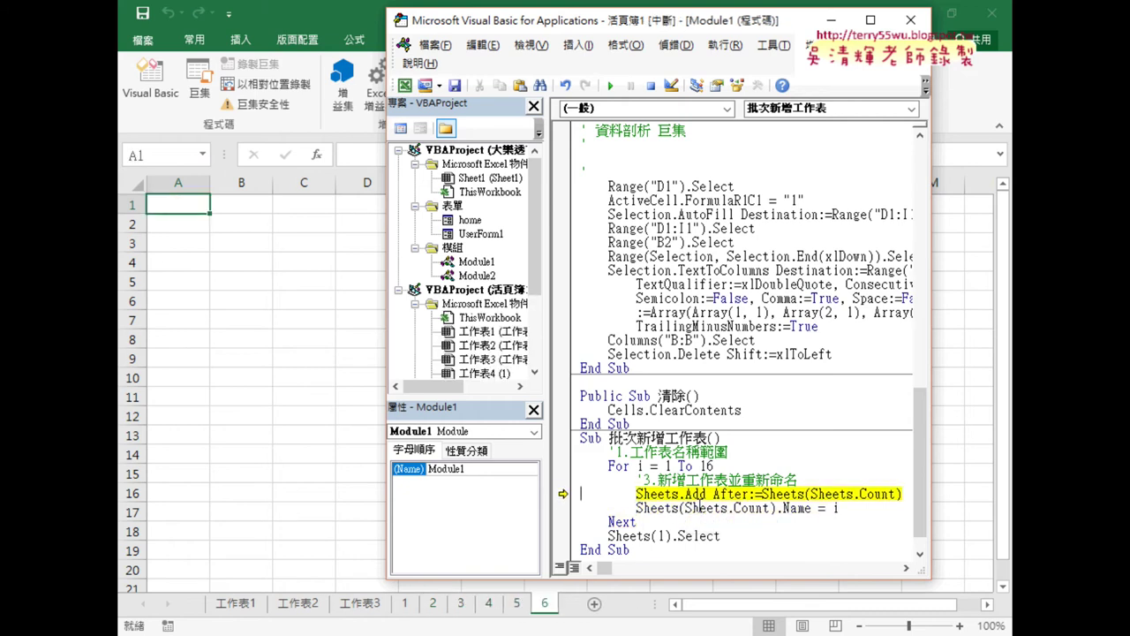
{"action": "key", "text": "F8"}
{"action": "key", "text": "F8"}
{"action": "key", "text": "F8"}
{"action": "key", "text": "F8"}
{"action": "key", "text": "F8"}
{"action": "key", "text": "F8"}
{"action": "key", "text": "F8"}
{"action": "key", "text": "F8"}
{"action": "key", "text": "F8"}
{"action": "key", "text": "F8"}
{"action": "key", "text": "F8"}
{"action": "key", "text": "F8"}
{"action": "key", "text": "F8"}
{"action": "key", "text": "F8"}
{"action": "key", "text": "F8"}
{"action": "key", "text": "F8"}
{"action": "key", "text": "F8"}
{"action": "key", "text": "F8"}
{"action": "key", "text": "F8"}
{"action": "key", "text": "F8"}
{"action": "key", "text": "F8"}
{"action": "key", "text": "F8"}
{"action": "key", "text": "F8"}
{"action": "key", "text": "F8"}
{"action": "key", "text": "F8"}
{"action": "key", "text": "F8"}
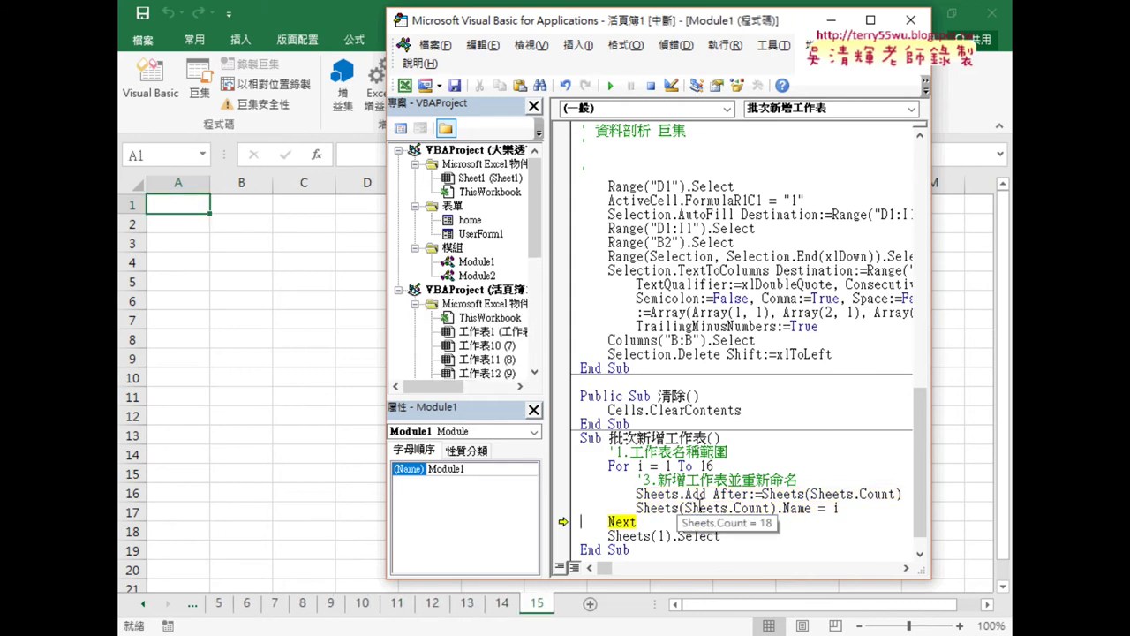
{"action": "key", "text": "F8"}
{"action": "key", "text": "F8"}
{"action": "key", "text": "F8"}
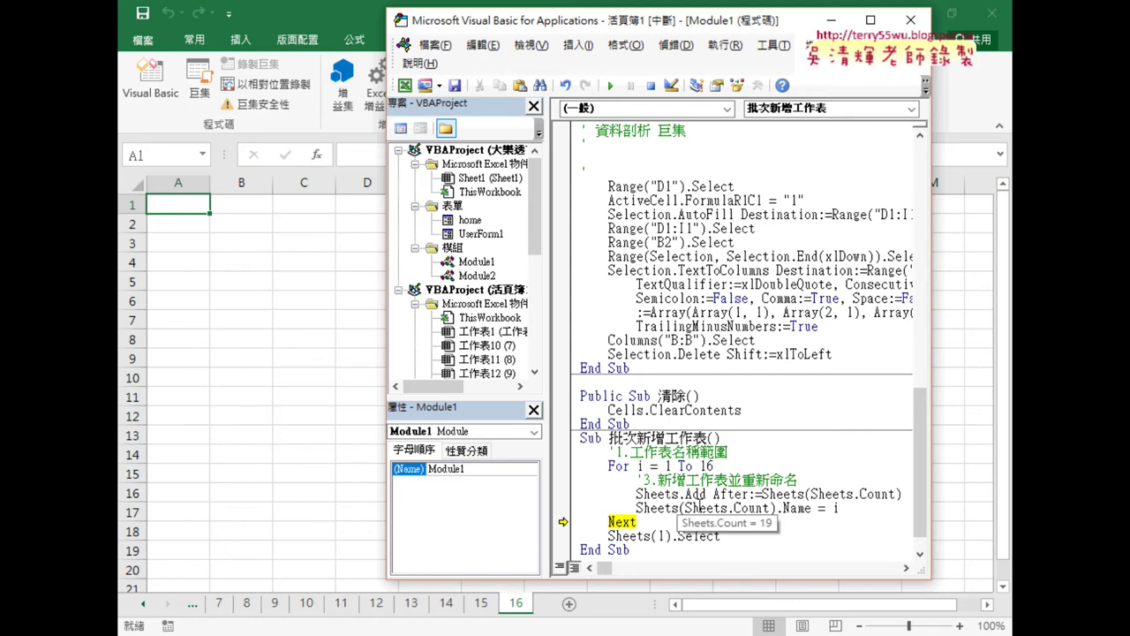
{"action": "key", "text": "F8"}
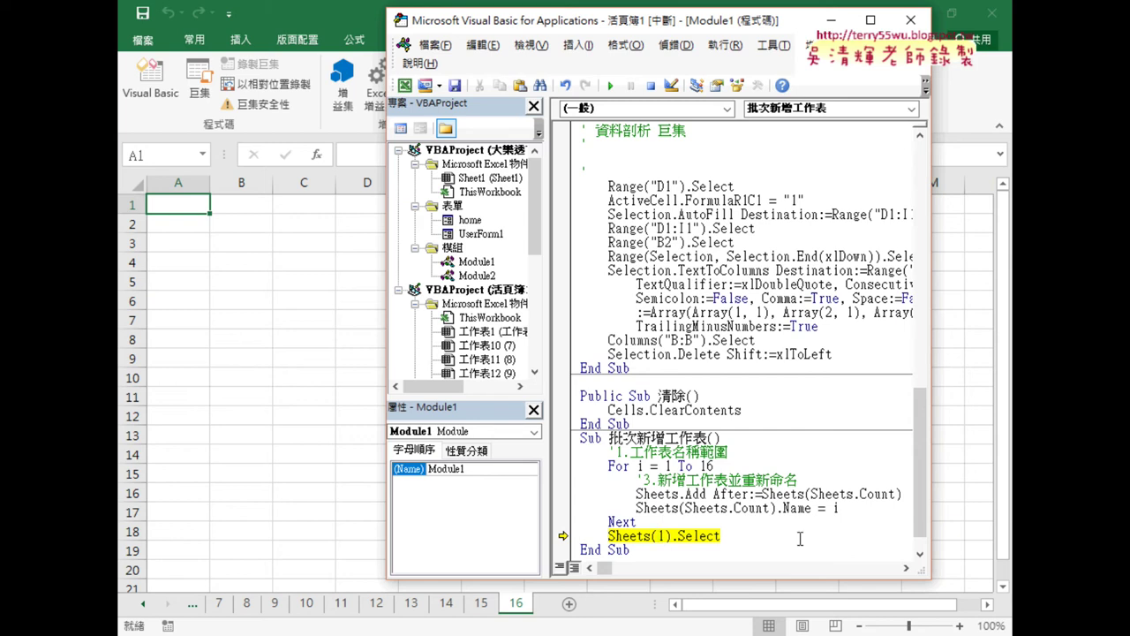
- Change Sheets(1).Select to Sheets("1").Select, run it to show sheet 1, and add a blank loop line
{"action": "type", "text": "\"1"}
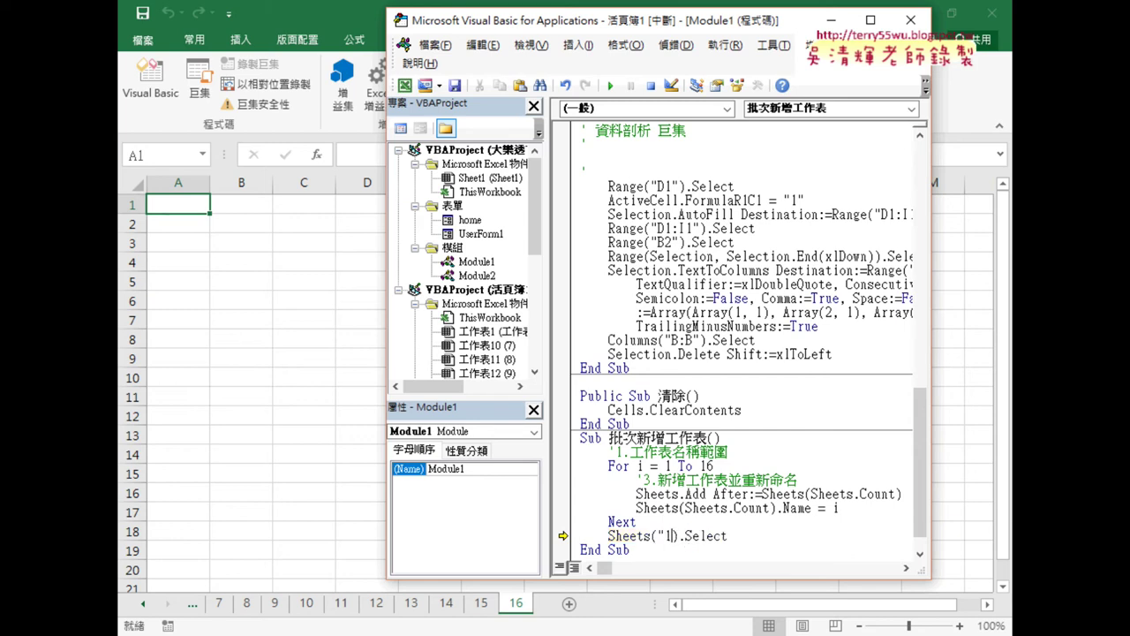
{"action": "type", "text": "\""}
{"action": "left_click_drag", "start_coordinate": [734, 535], "coordinate": [608, 535]}
{"action": "left_click", "coordinate": [783, 536]}
{"action": "key", "text": "F8"}
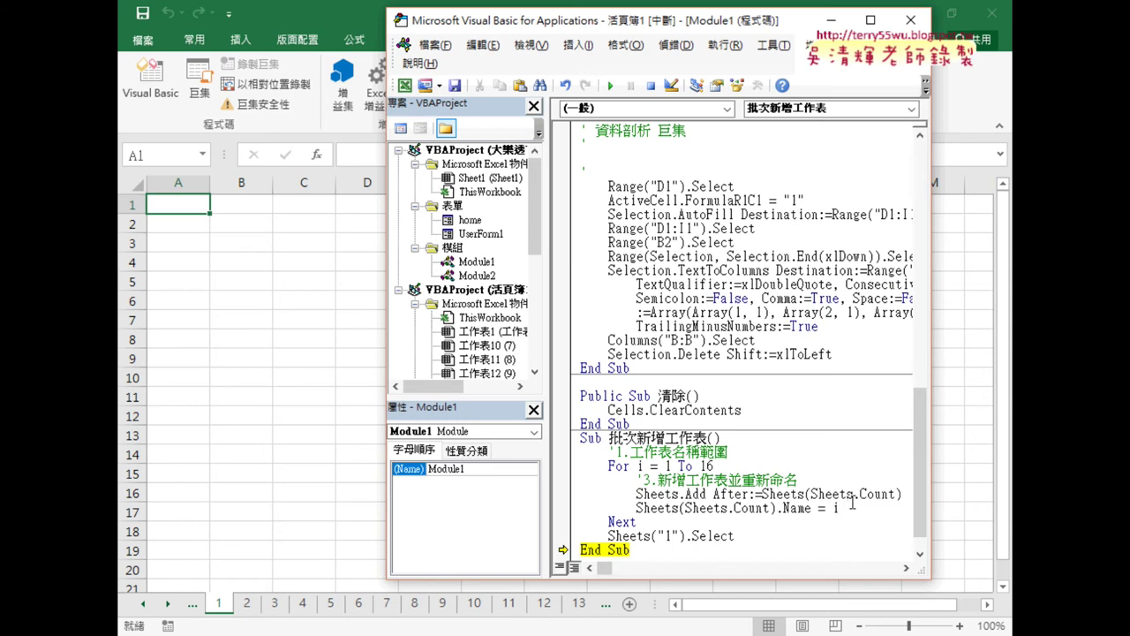
{"action": "key", "text": "Return"}
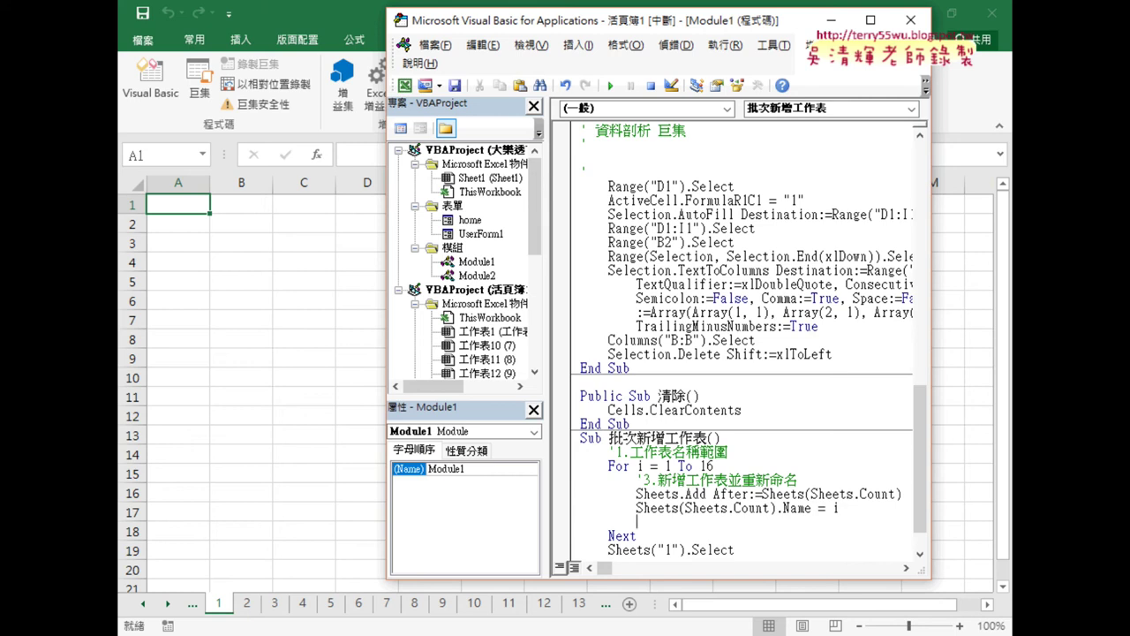
- Insert blank lines above Sub 批次大樂透下載, then bring up the Google Docs code notes
{"action": "scroll", "coordinate": [923, 402], "scroll_direction": "up", "scroll_amount": 2}
{"action": "left_click_drag", "start_coordinate": [923, 402], "coordinate": [923, 165]}
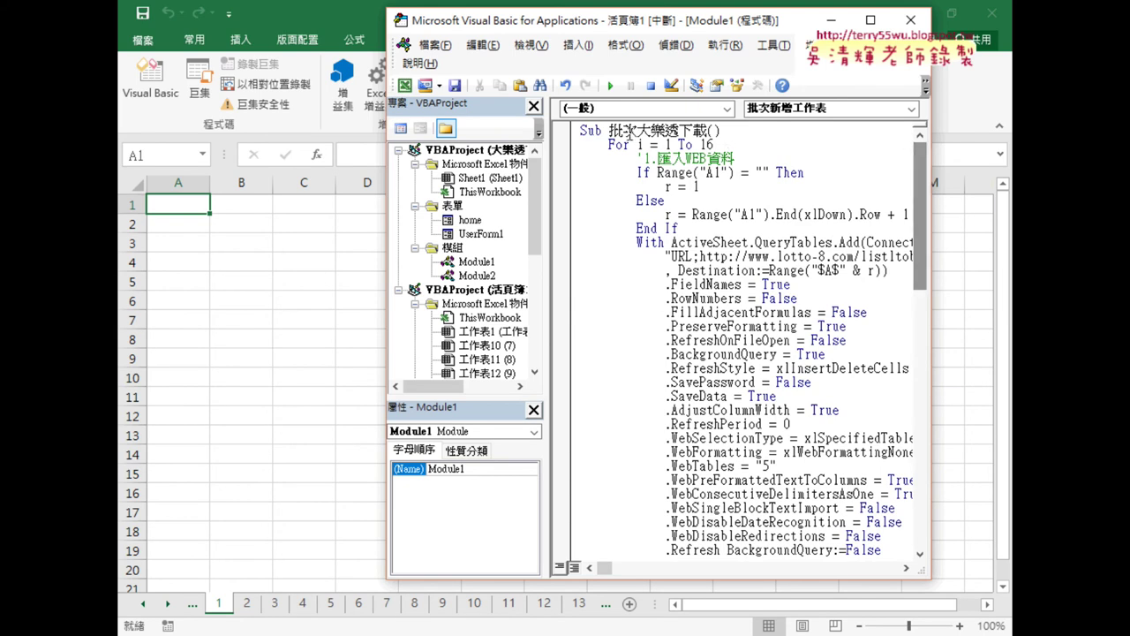
{"action": "left_click", "coordinate": [580, 130]}
{"action": "key", "text": "Return"}
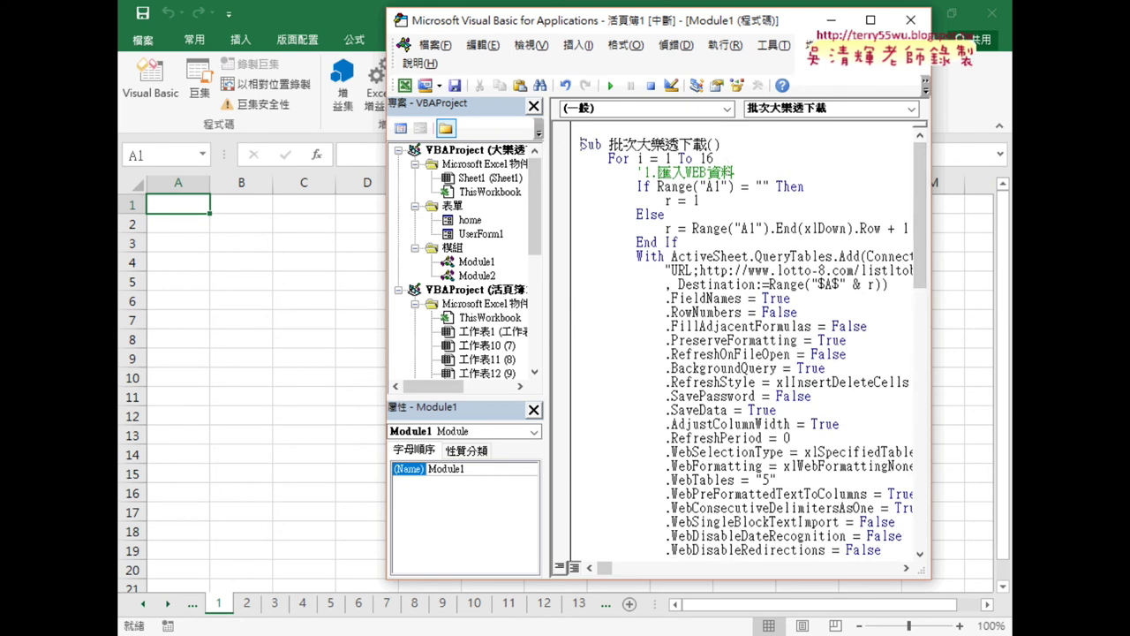
{"action": "key", "text": "Up"}
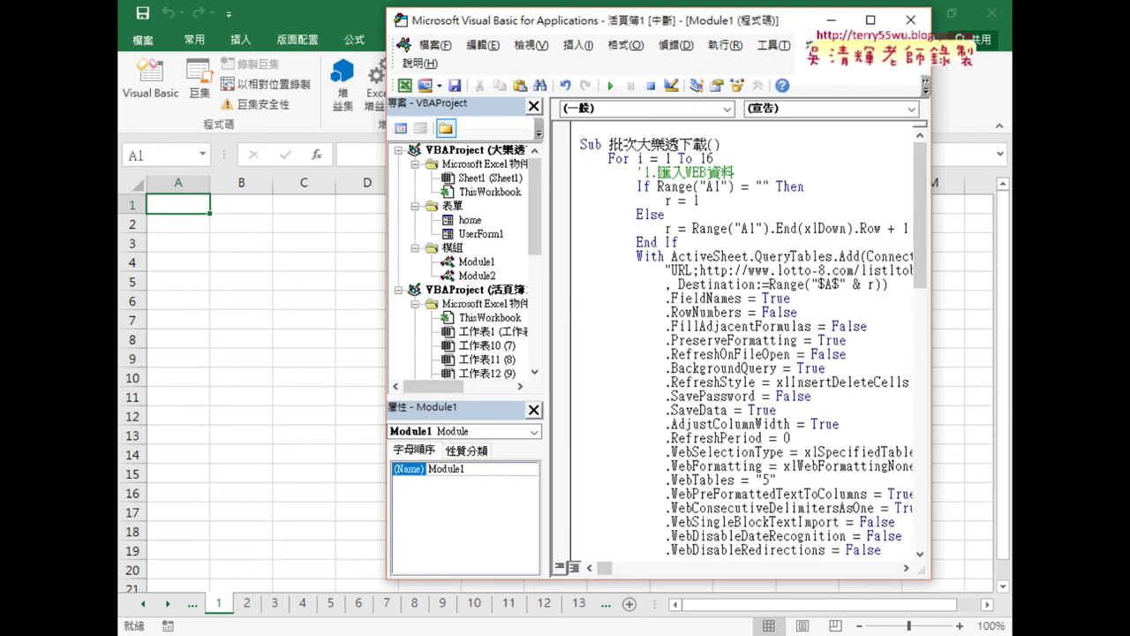
{"action": "key", "text": "alt+Tab"}
{"action": "mouse_move", "coordinate": [1003, 487]}
{"action": "left_mouse_down"}
{"action": "mouse_move", "coordinate": [1009, 242]}
{"action": "mouse_move", "coordinate": [1009, 272]}
{"action": "left_mouse_up"}
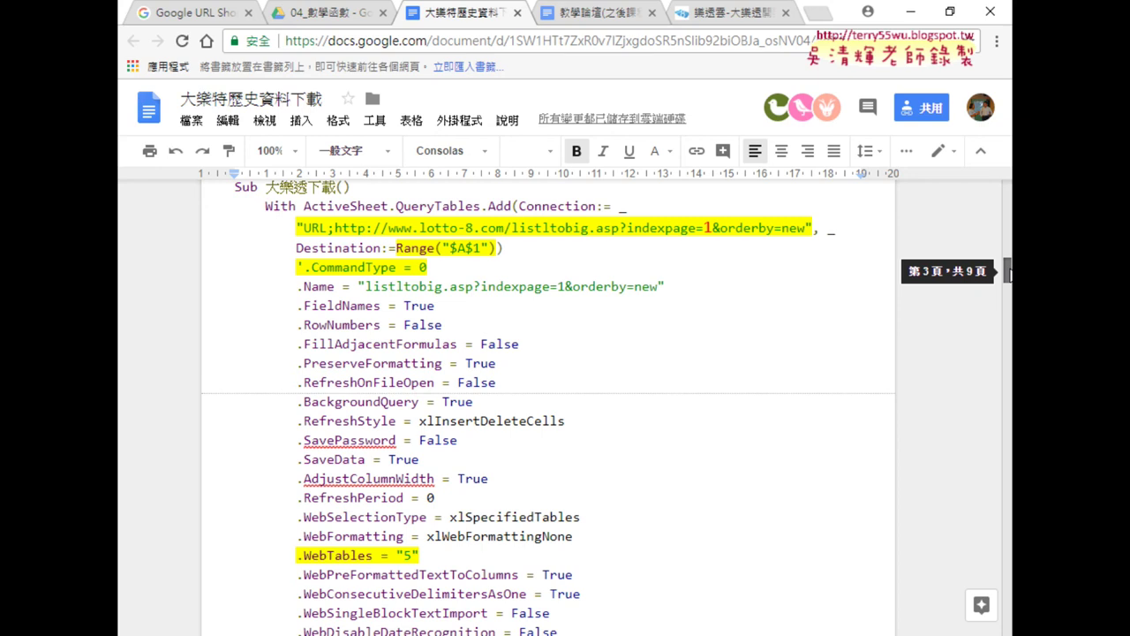
- Copy the Sub 大樂透下載 code block from the Google Docs notes
{"action": "scroll", "coordinate": [378, 530], "scroll_direction": "down", "scroll_amount": 2}
{"action": "left_click", "coordinate": [306, 537]}
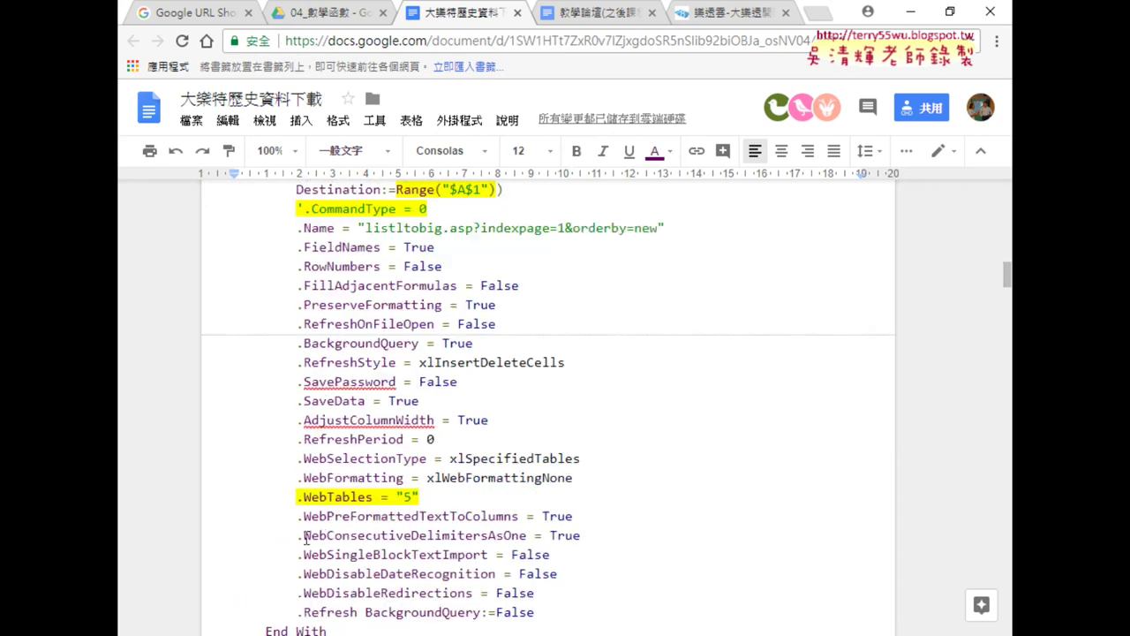
{"action": "scroll", "coordinate": [306, 537], "scroll_direction": "up", "scroll_amount": 4}
{"action": "left_click", "coordinate": [235, 360], "text": "shift"}
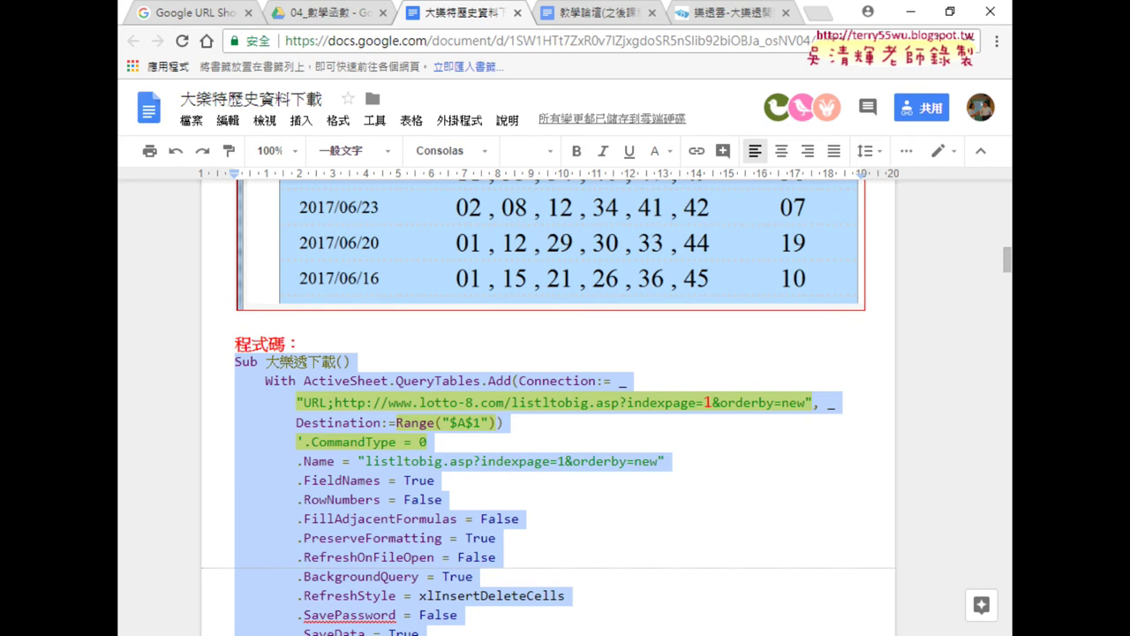
{"action": "key", "text": "alt+Tab"}
- Paste the 大樂透下載 code above 批次大樂透下載, dismiss the reset notice, and enlarge the code area
{"action": "right_click", "coordinate": [597, 134]}
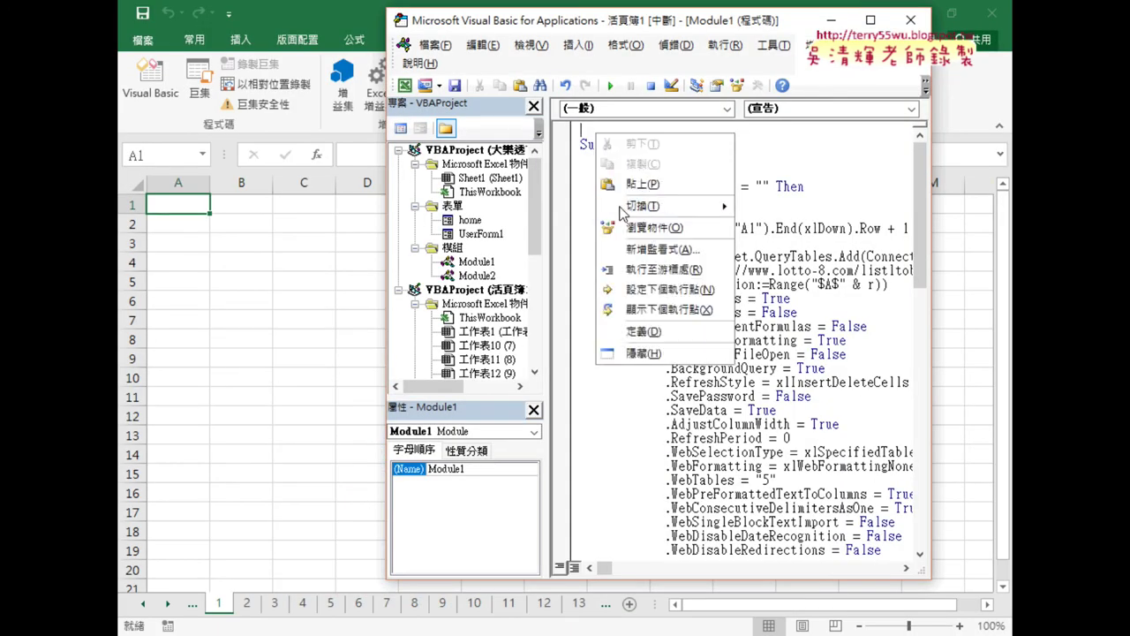
{"action": "left_click", "coordinate": [618, 183]}
{"action": "left_click", "coordinate": [502, 390]}
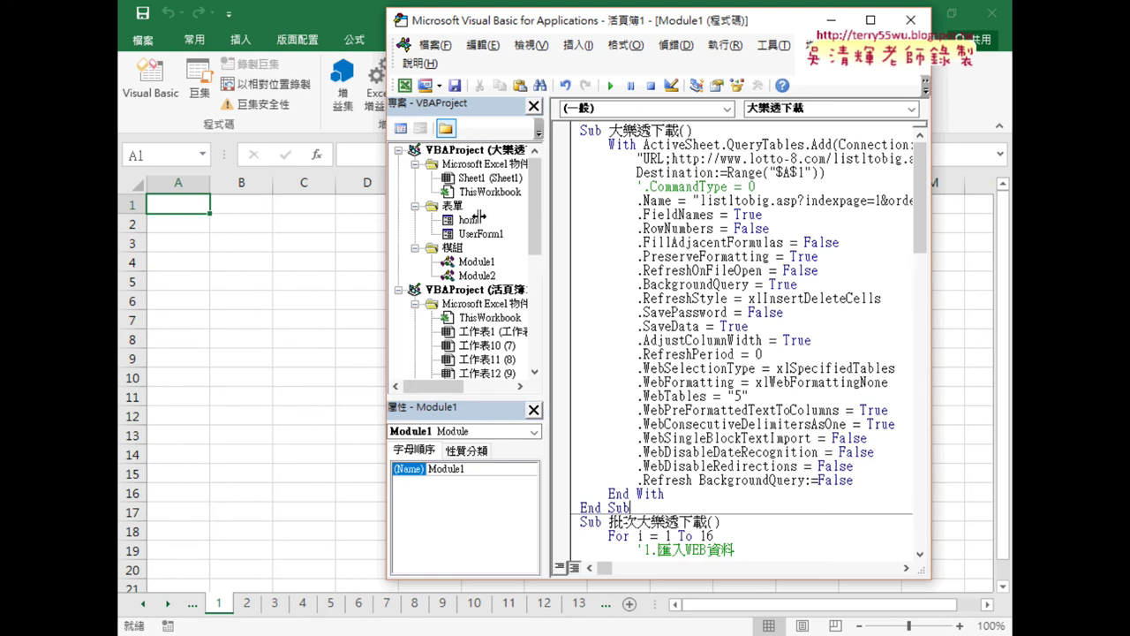
{"action": "left_click_drag", "start_coordinate": [482, 217], "coordinate": [480, 217]}
{"action": "left_click_drag", "start_coordinate": [618, 19], "coordinate": [530, 19]}
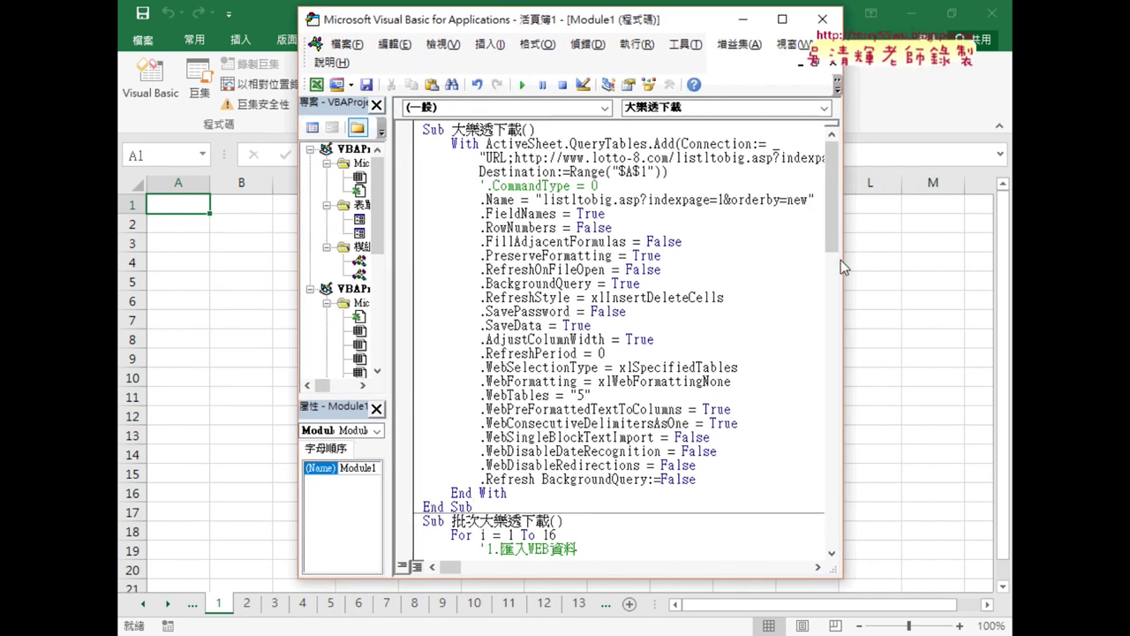
- Widen the code window and highlight indexpage=1 and Range("$A$1") in the 大樂透下載 web query
{"action": "left_click_drag", "start_coordinate": [843, 260], "coordinate": [1000, 260]}
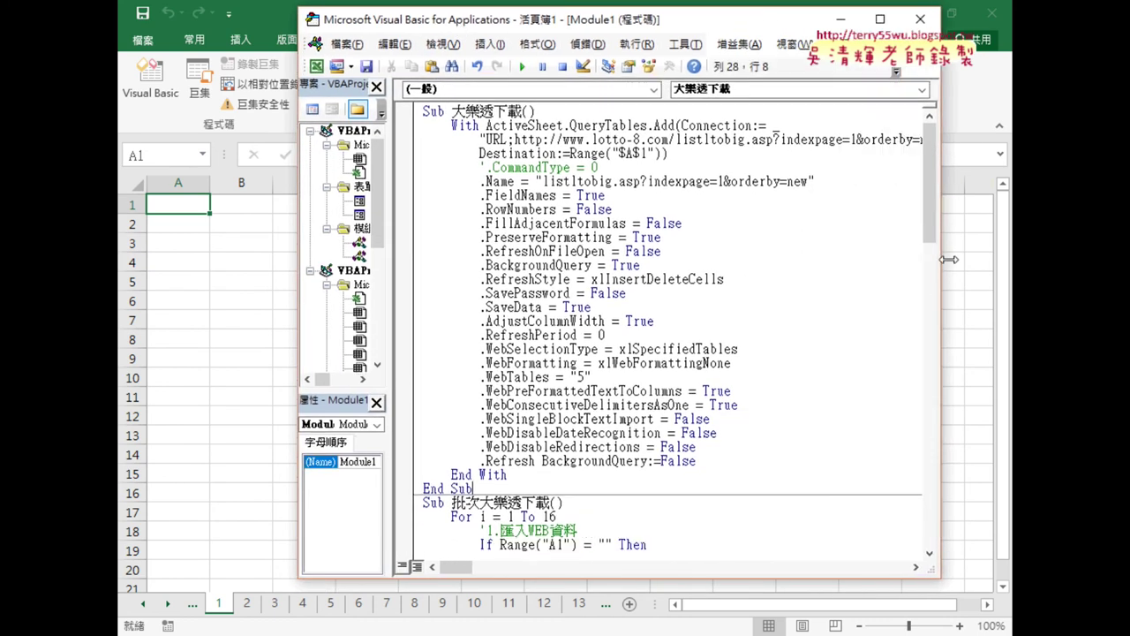
{"action": "double_click", "coordinate": [854, 139]}
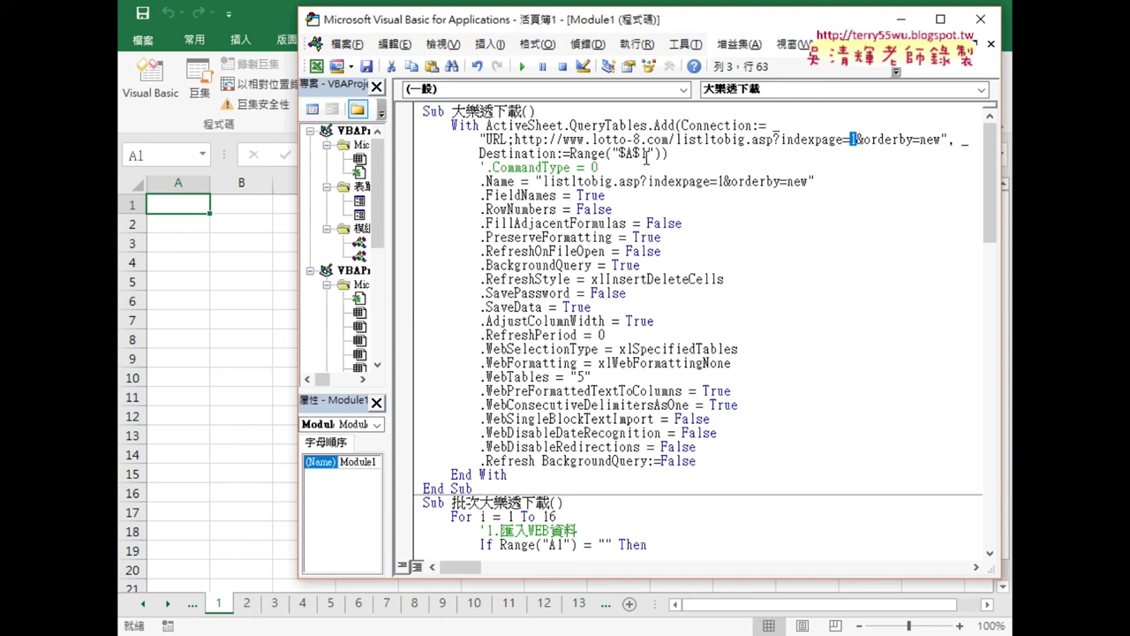
{"action": "left_click_drag", "start_coordinate": [654, 153], "coordinate": [613, 154]}
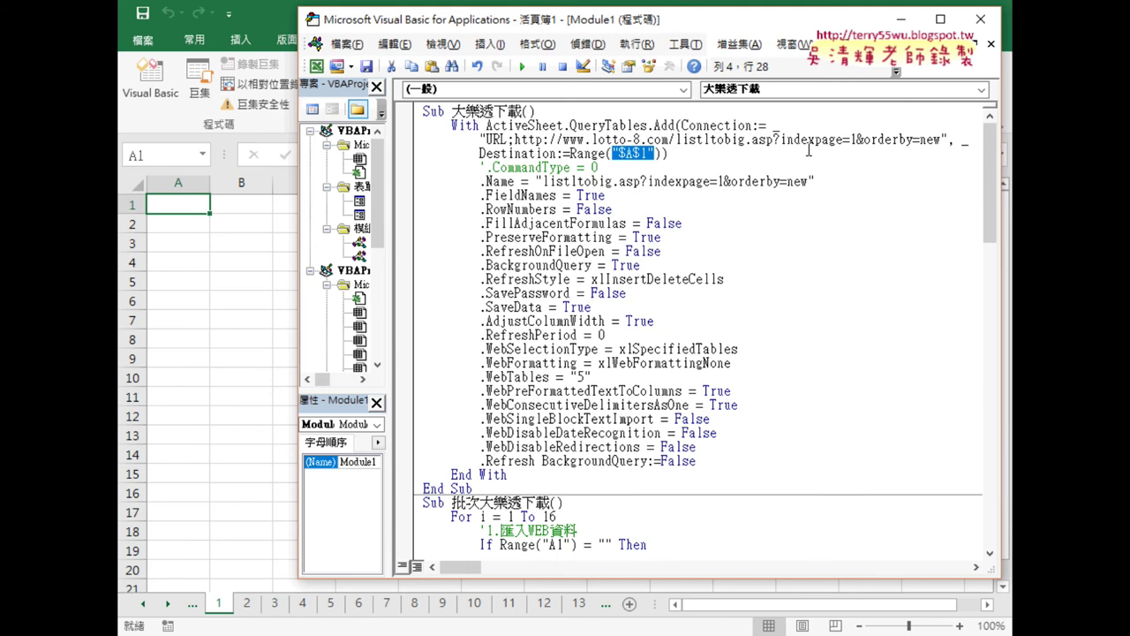
{"action": "left_click", "coordinate": [853, 138]}
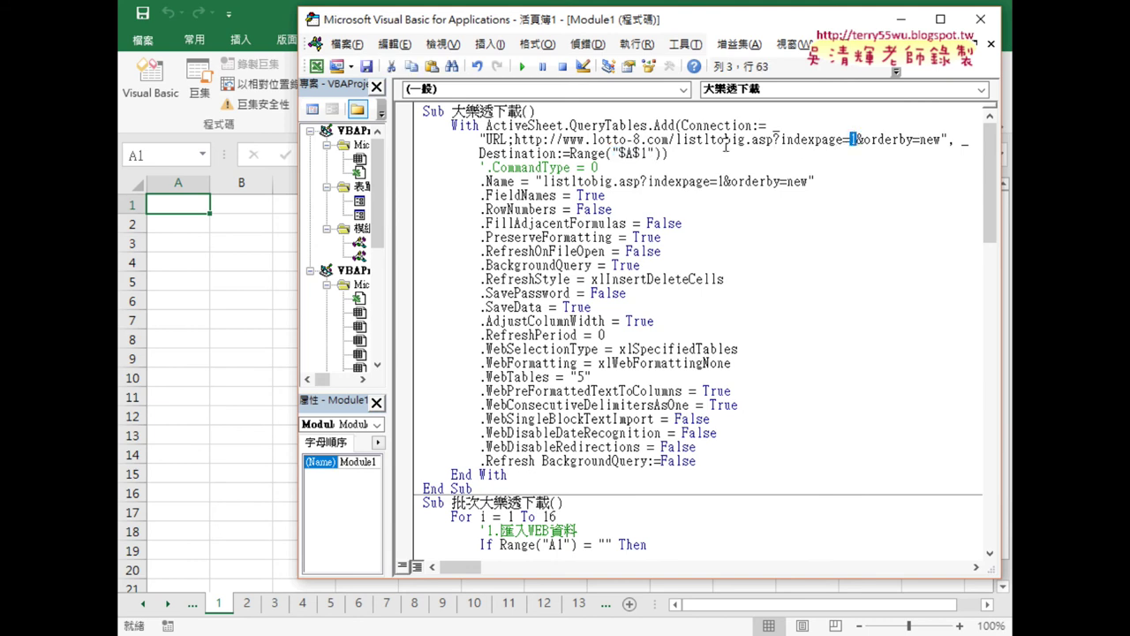
{"action": "left_click_drag", "start_coordinate": [657, 153], "coordinate": [571, 154]}
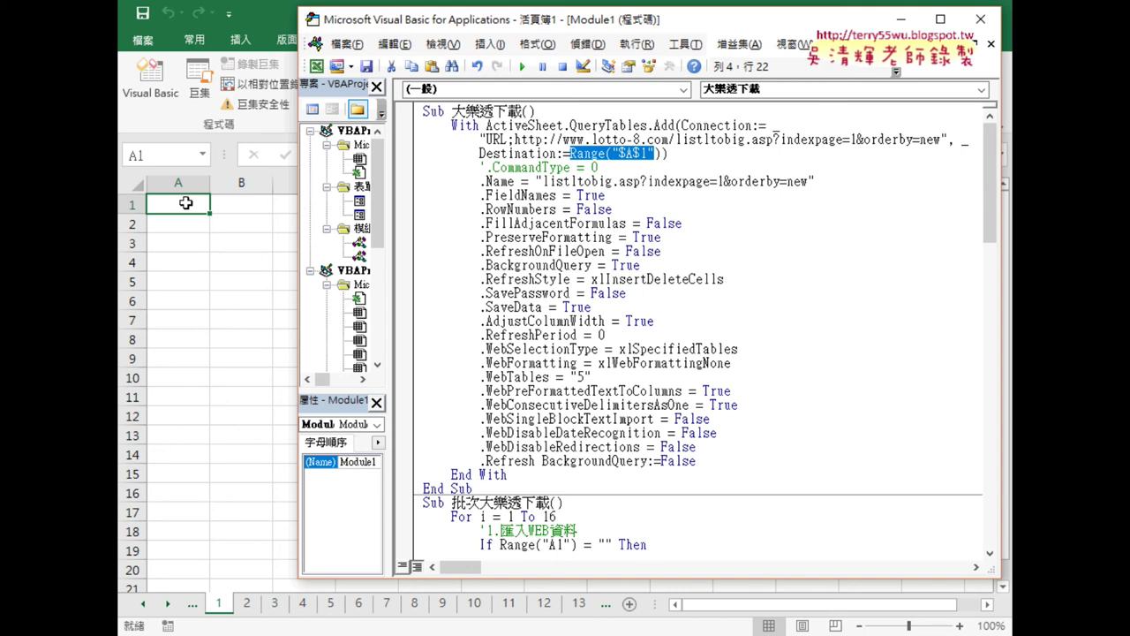
{"action": "left_click_drag", "start_coordinate": [989, 217], "coordinate": [999, 550]}
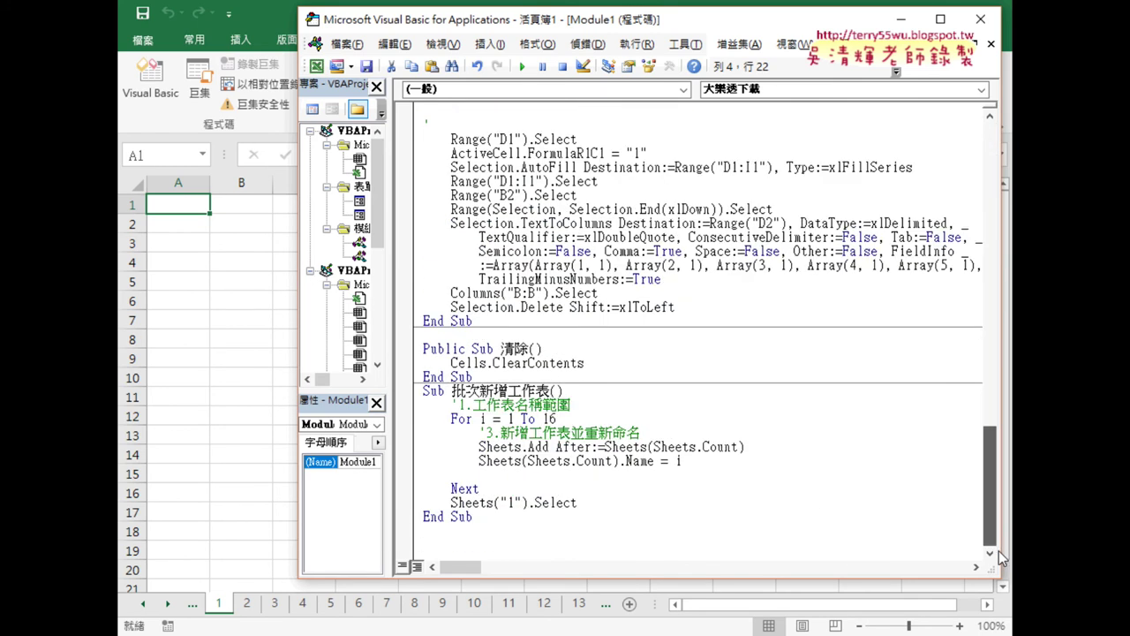
{"action": "left_click", "coordinate": [497, 476]}
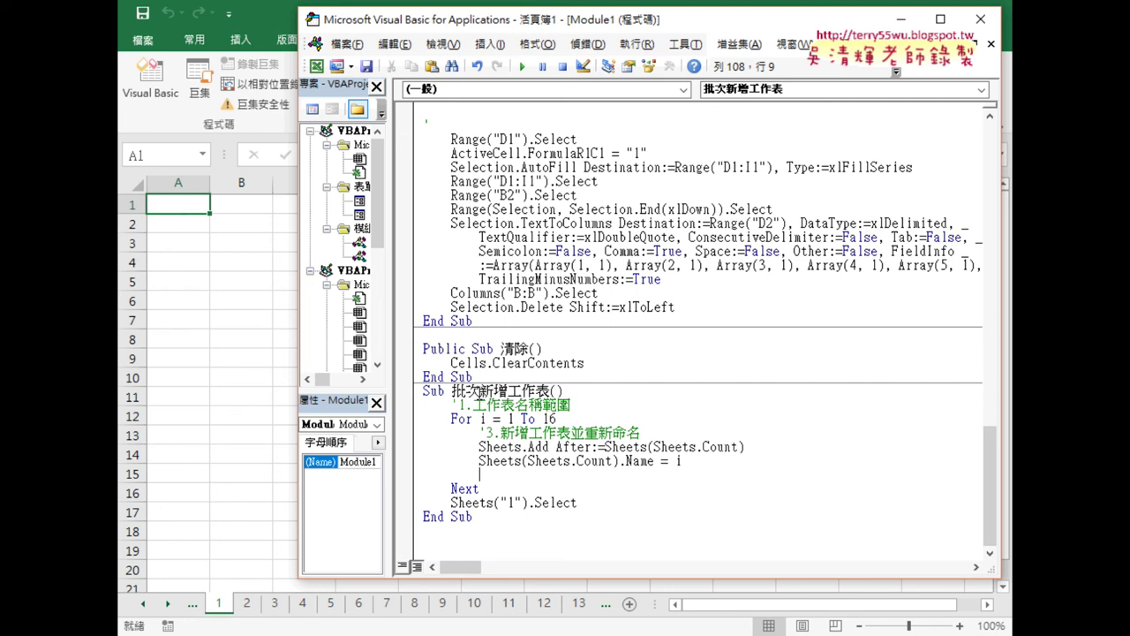
{"action": "left_click_drag", "start_coordinate": [452, 390], "coordinate": [551, 391]}
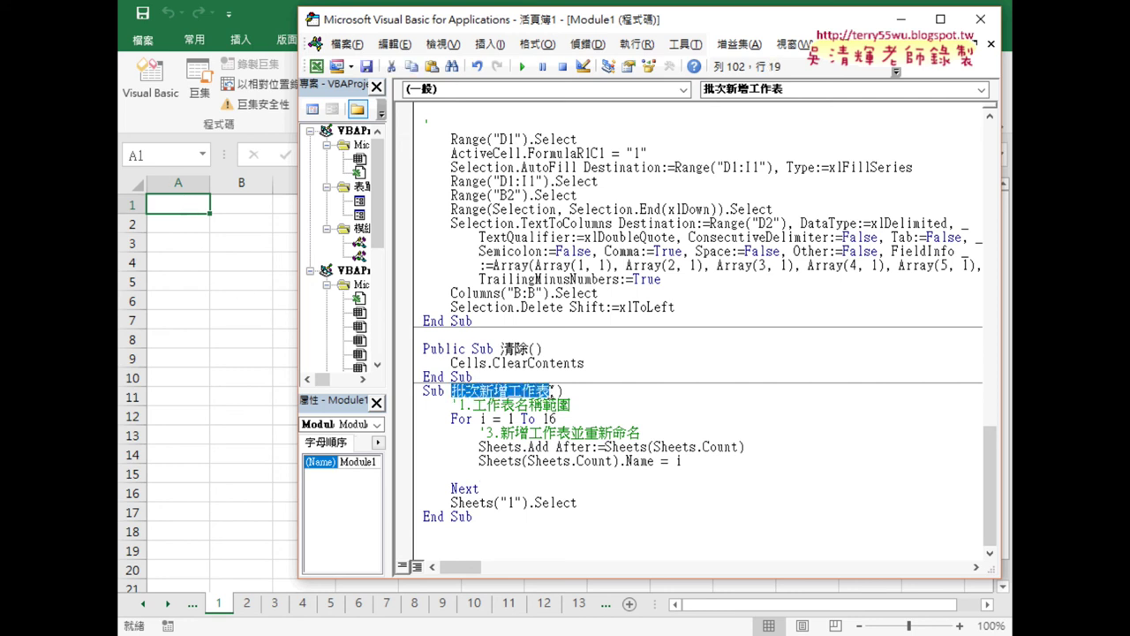